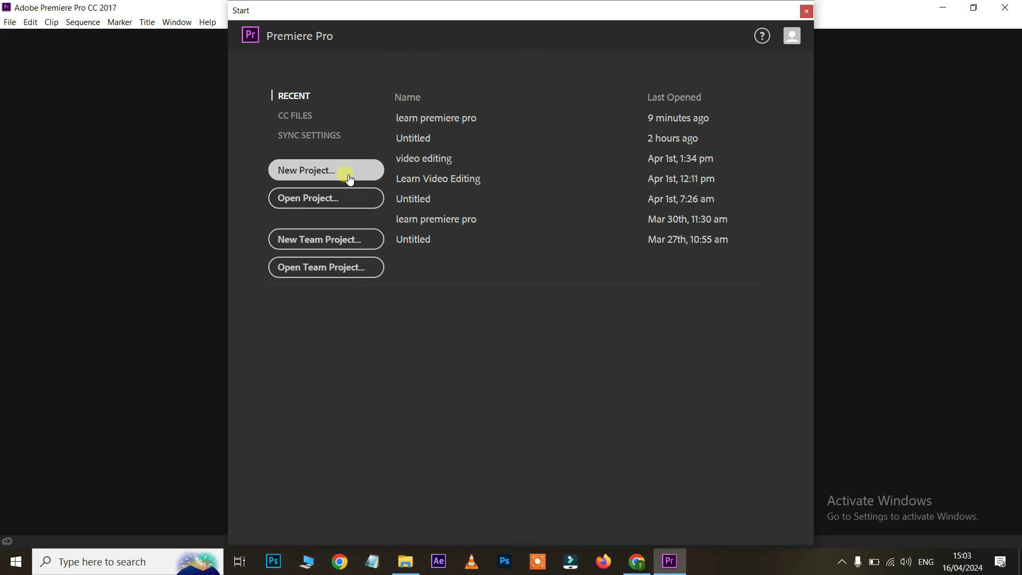
From the Start screen, begin a new project to reach the New Project settings.
click(349, 179)
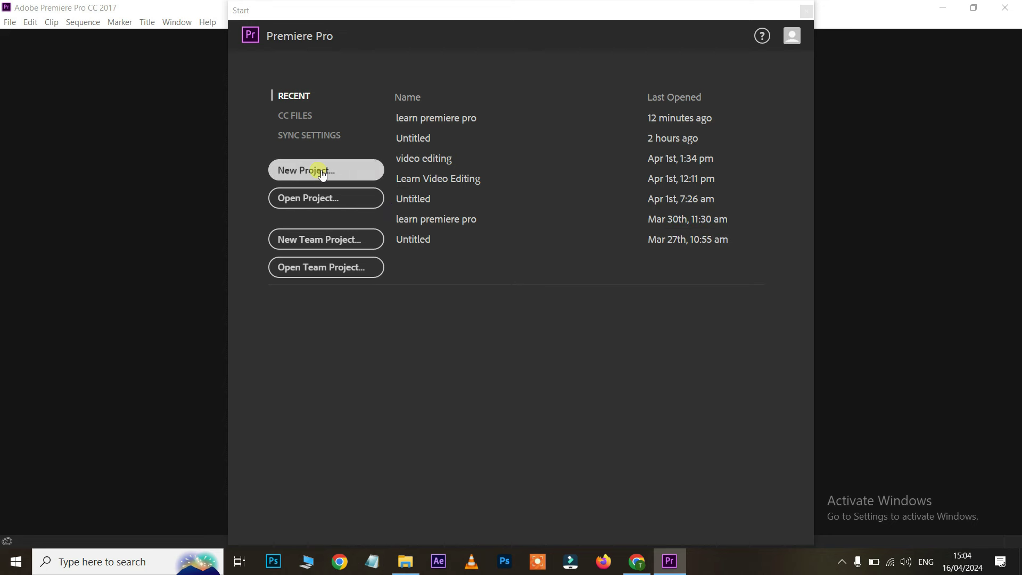
click(321, 171)
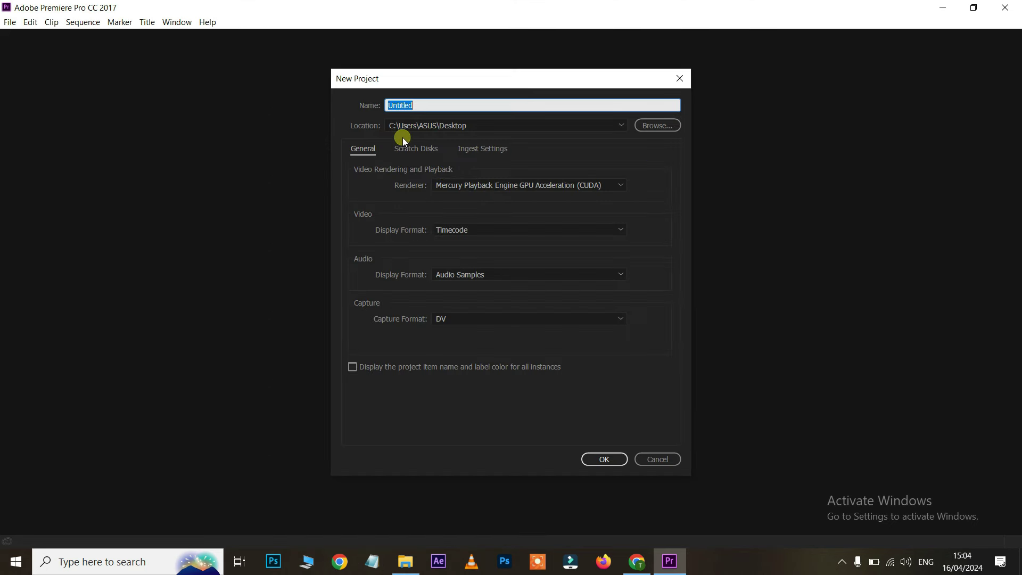
Clear the default project name, set the Desktop as the location, and create the project.
key(BackSpace)
click(662, 126)
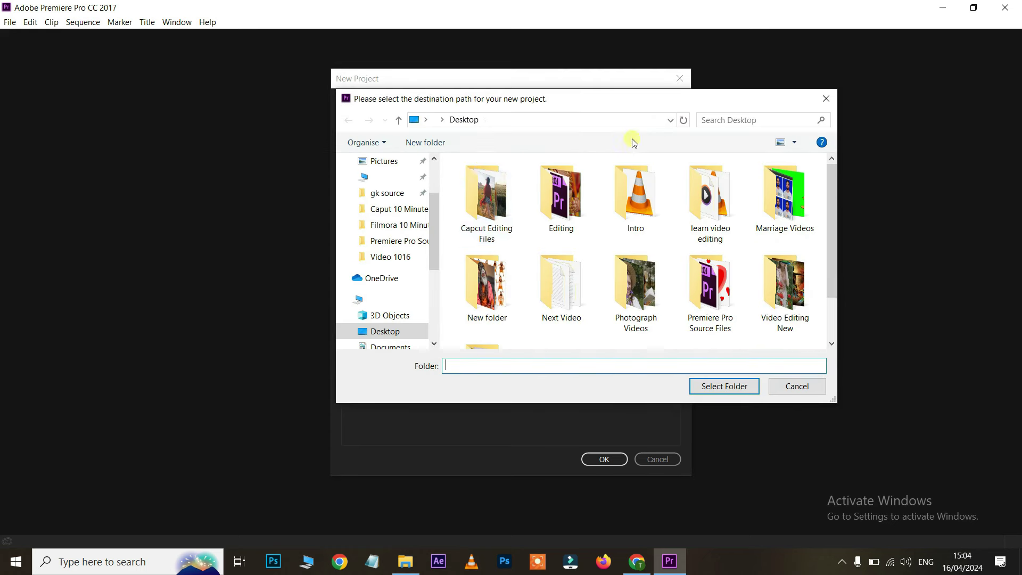
scroll(419, 223, up, 3)
click(391, 187)
click(720, 386)
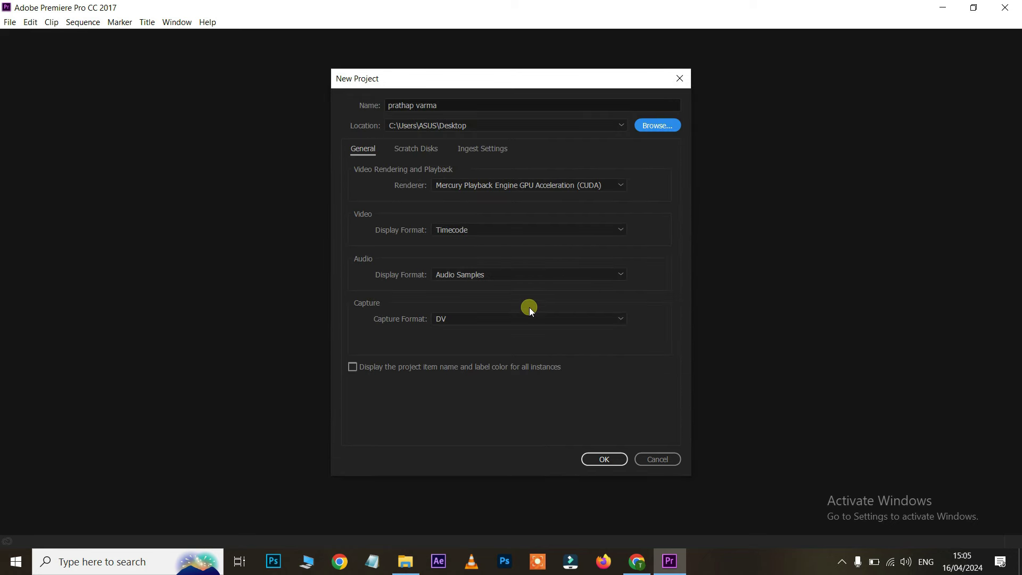
click(603, 460)
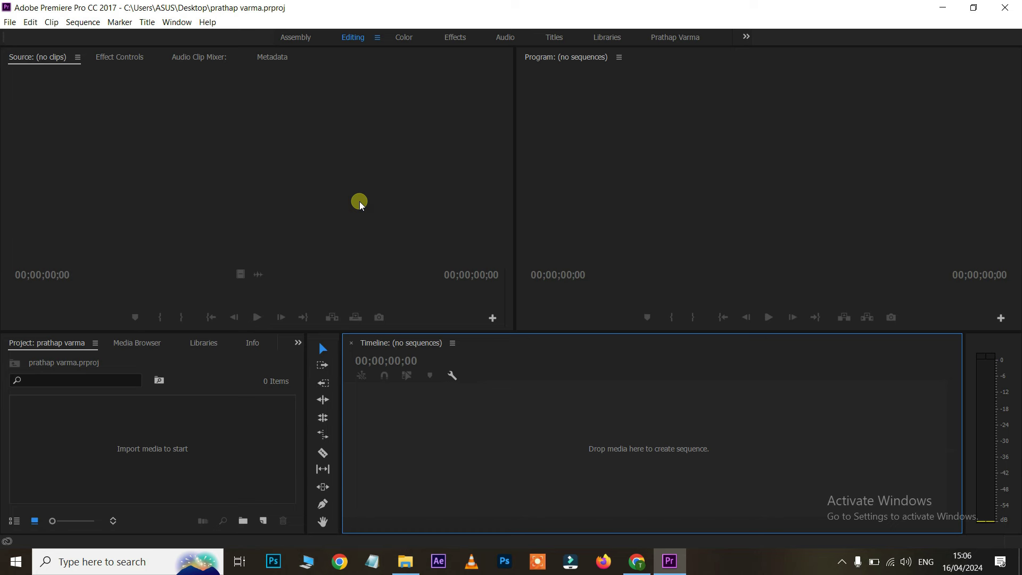
Open the Import dialog from the empty Project panel, checking the source files folder along the way.
drag(104, 413, 215, 472)
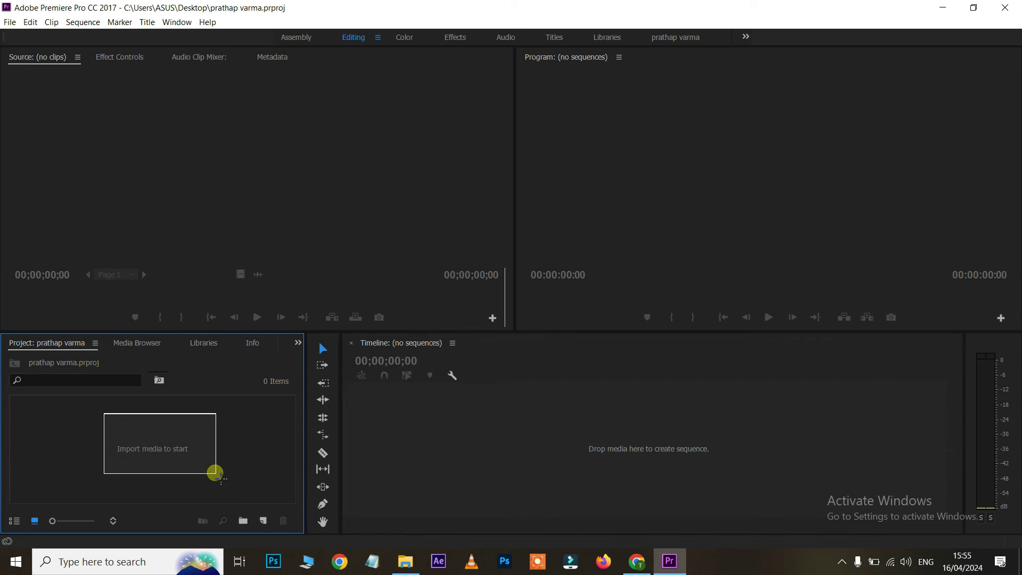
drag(215, 472, 216, 476)
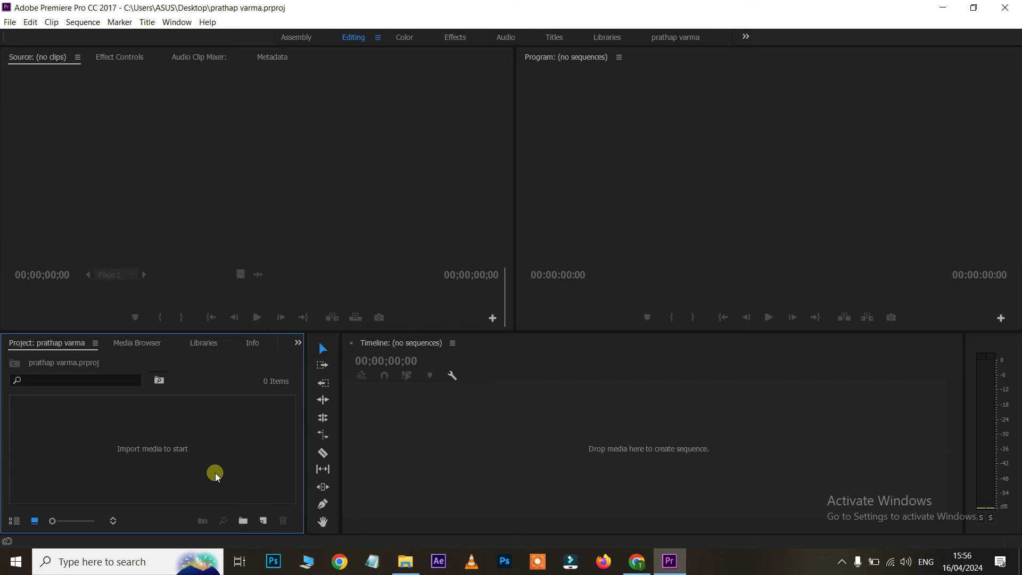
drag(97, 409, 213, 474)
double_click(162, 454)
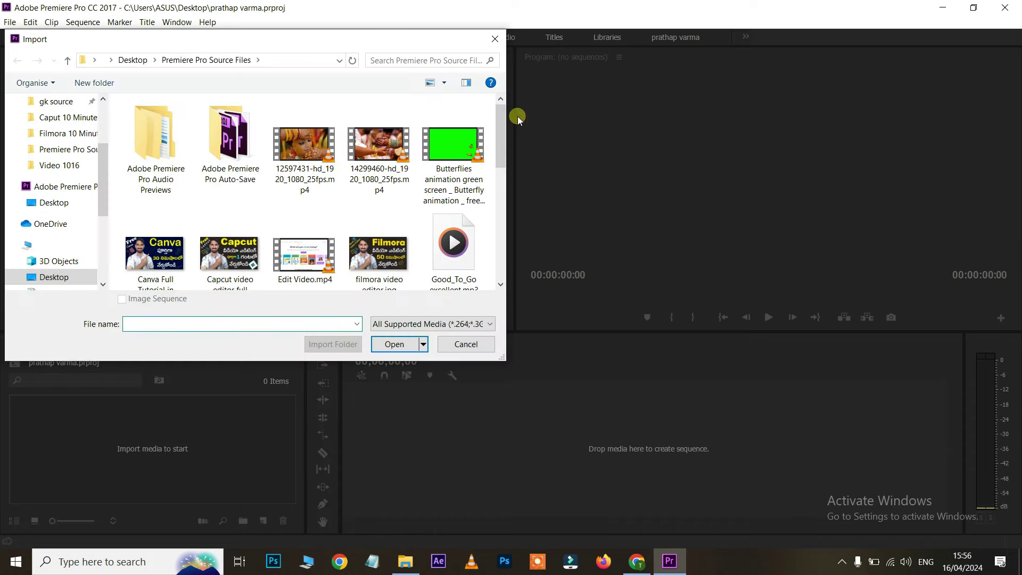
click(494, 39)
click(410, 562)
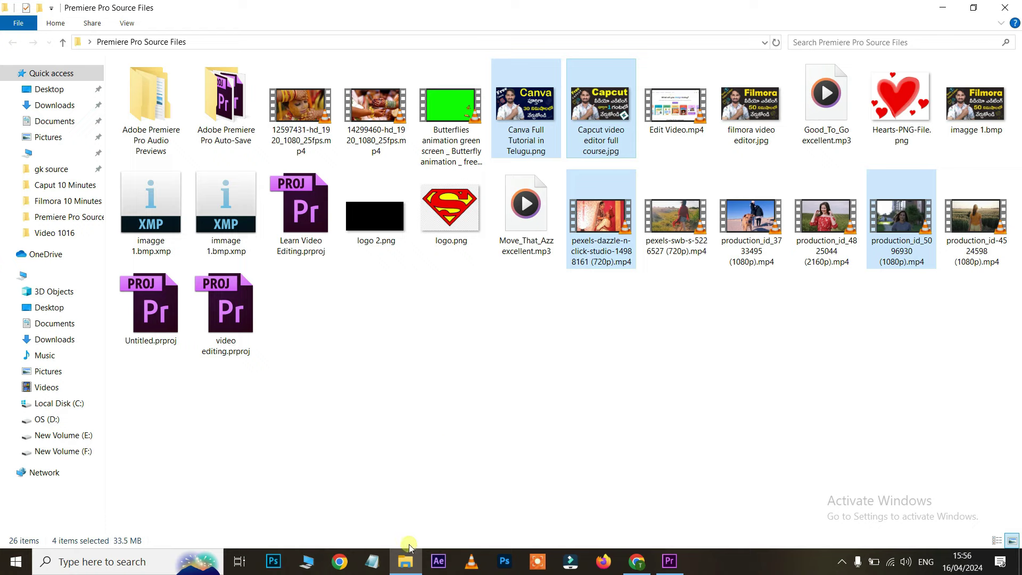
click(406, 561)
double_click(148, 476)
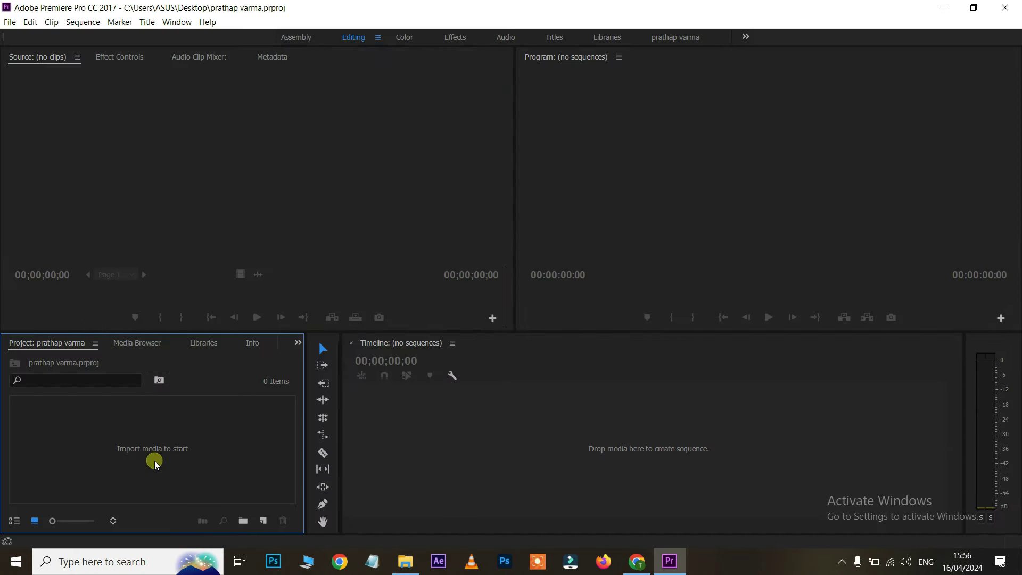
scroll(387, 215, down, 5)
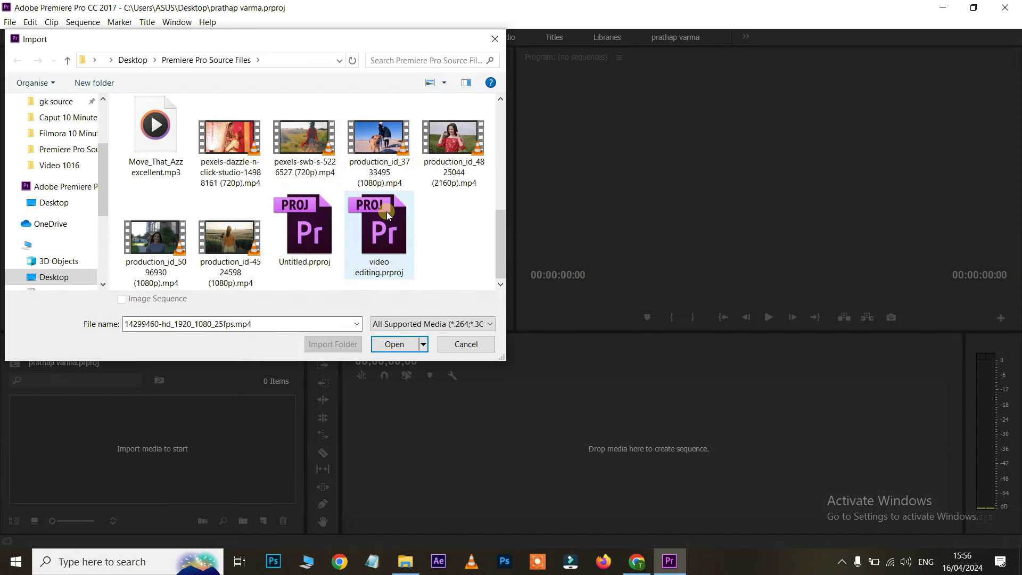
click(161, 247)
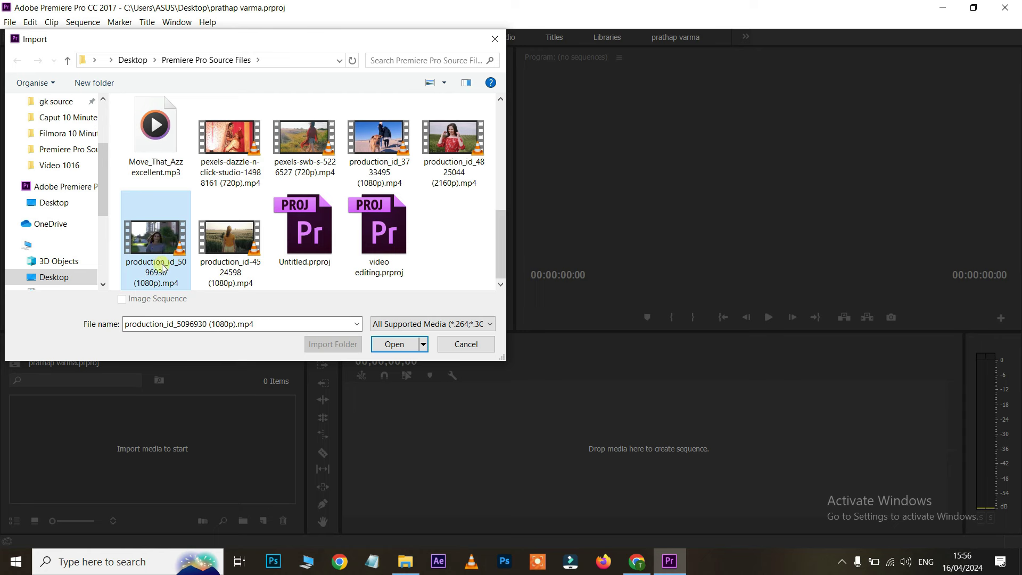
scroll(451, 218, up, 3)
scroll(452, 214, up, 2)
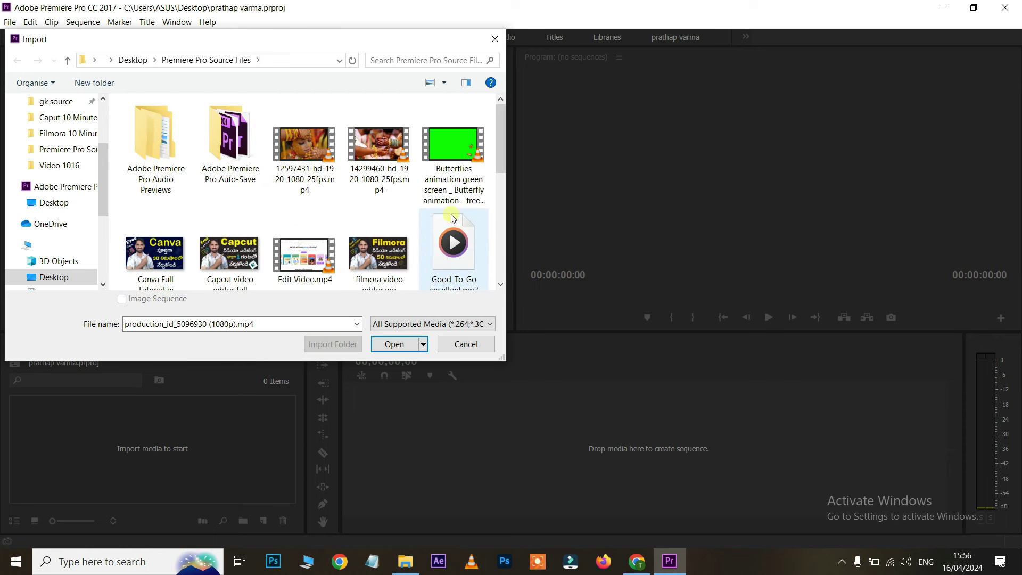
ctrl+click(330, 180)
scroll(351, 213, down, 1)
ctrl+click(379, 237)
ctrl+click(240, 237)
ctrl+click(165, 236)
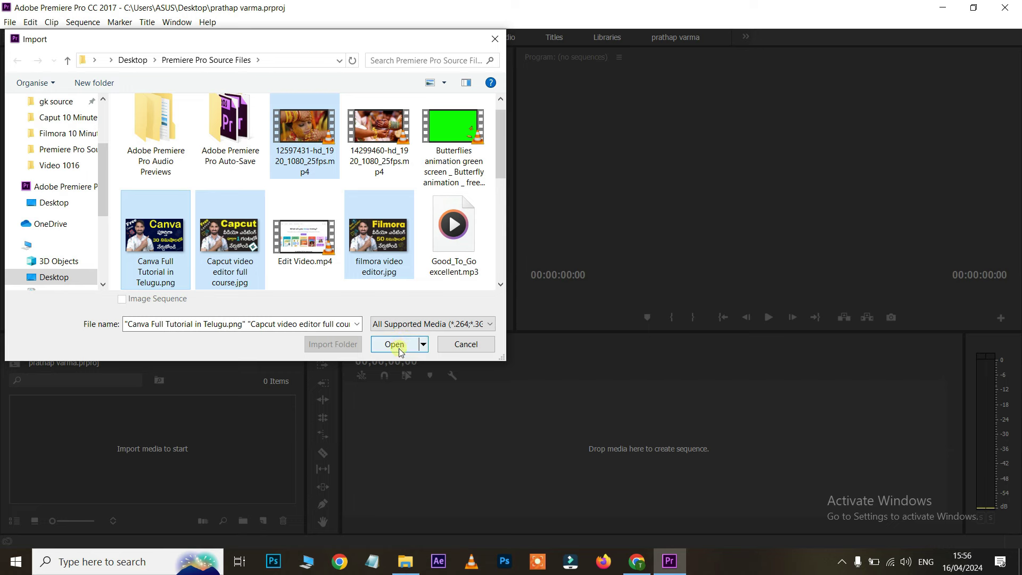
click(394, 345)
mouse_move(61, 427)
mouse_down()
mouse_move(428, 464)
mouse_move(422, 456)
mouse_up()
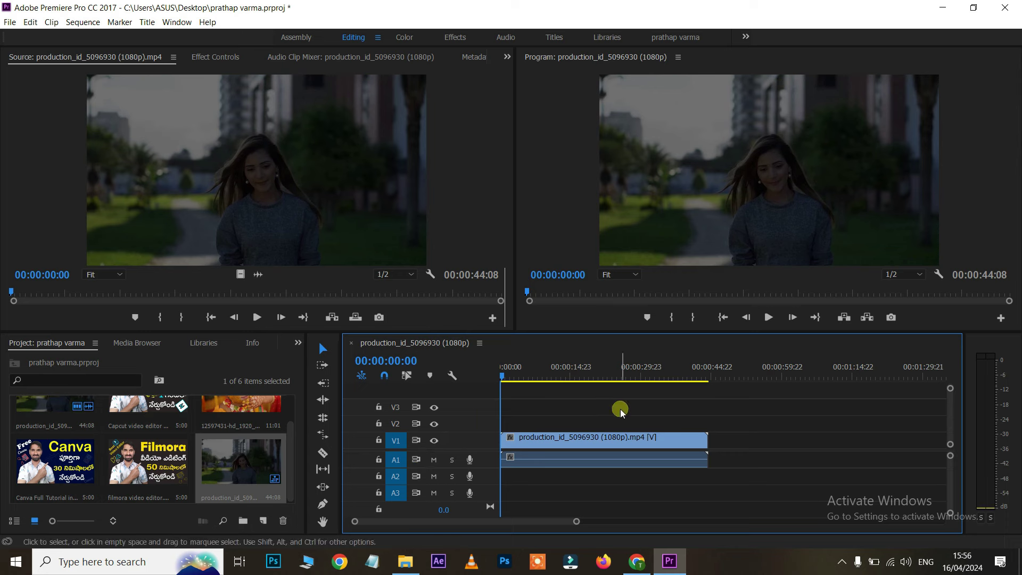
drag(766, 402, 886, 487)
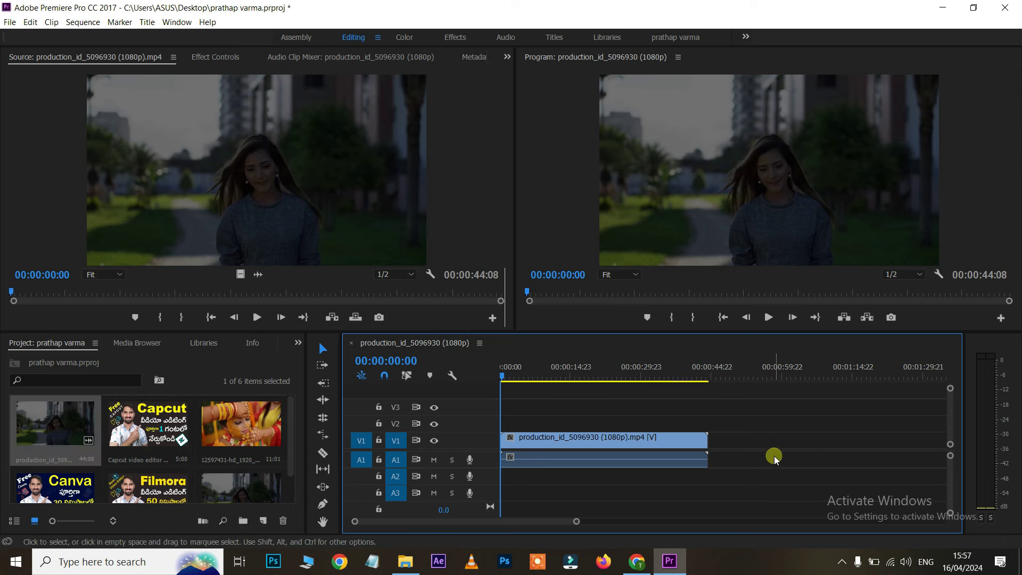
drag(502, 376, 571, 378)
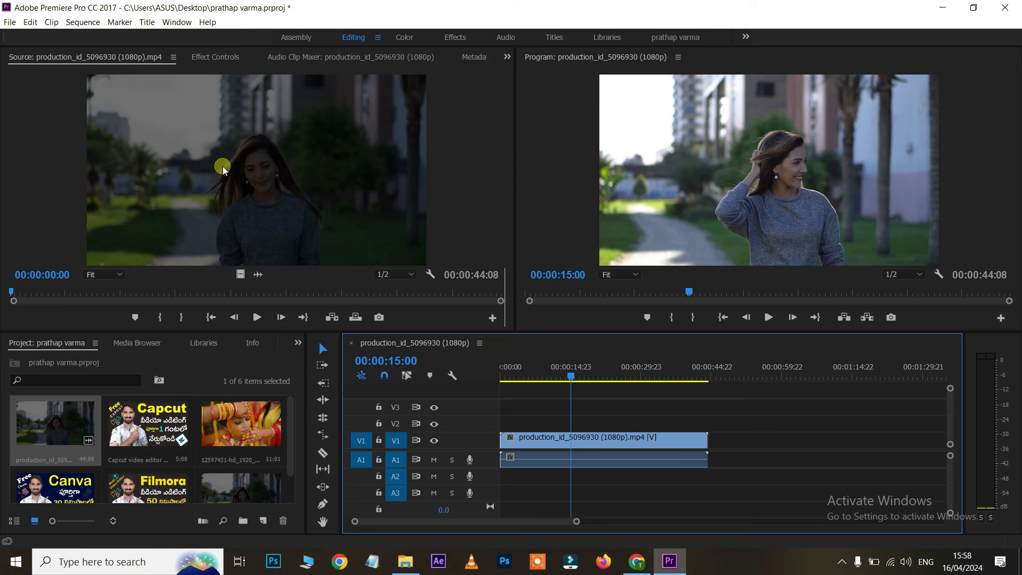
Load the 12597431-hd wedding clip in the Source monitor and play then stop it.
scroll(184, 435, down, 1)
scroll(219, 429, up, 1)
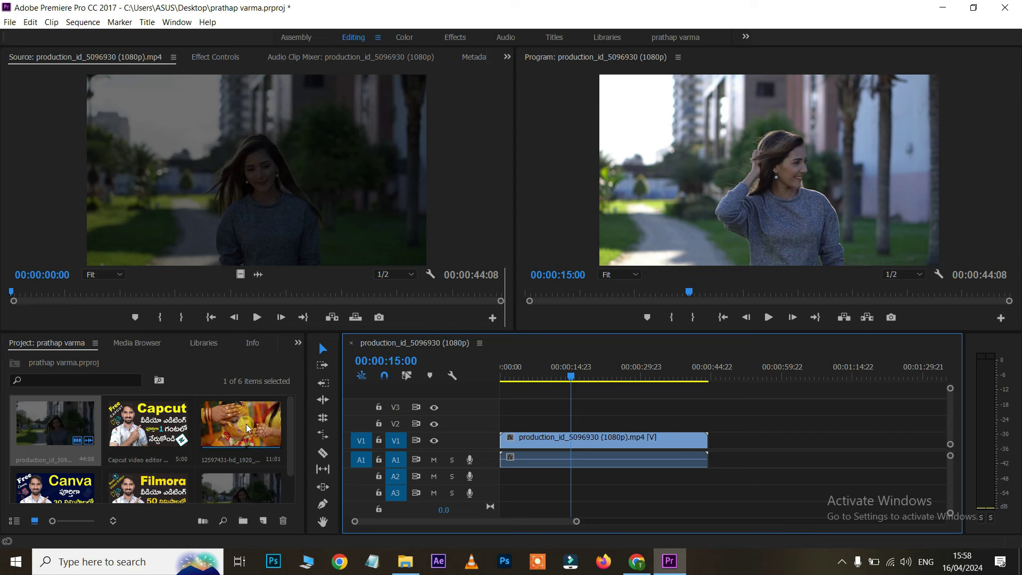
double_click(246, 428)
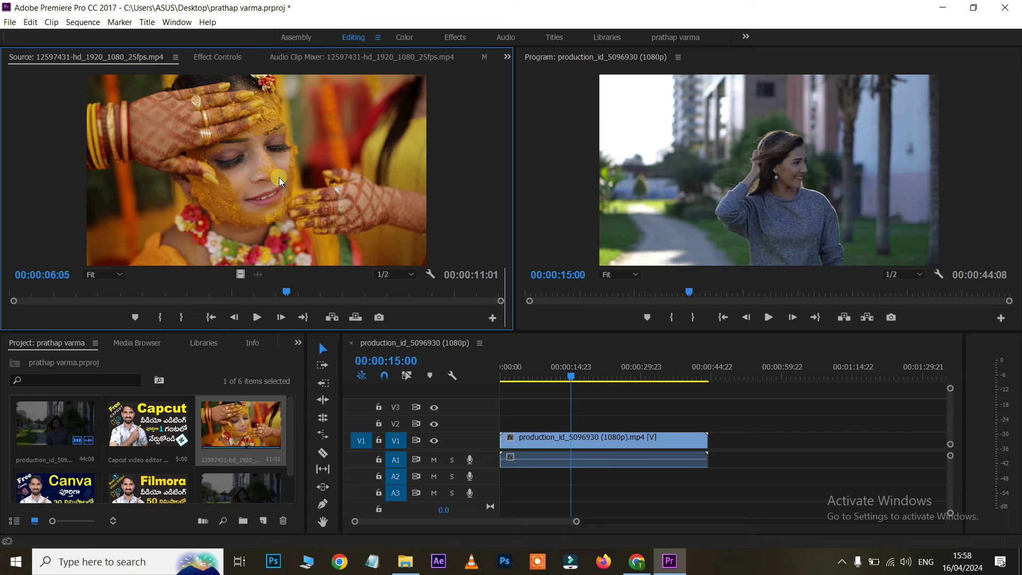
click(256, 317)
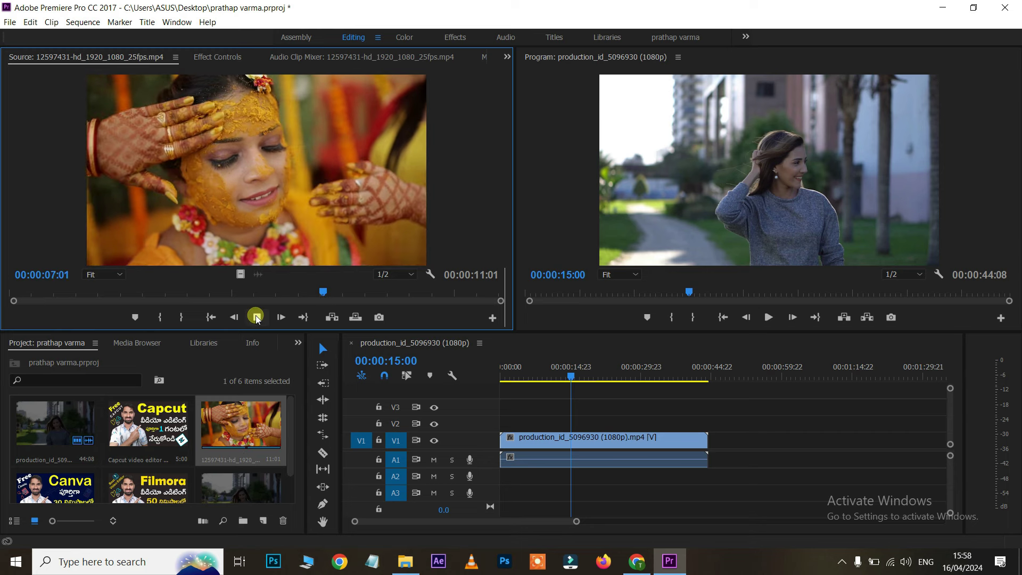
click(257, 317)
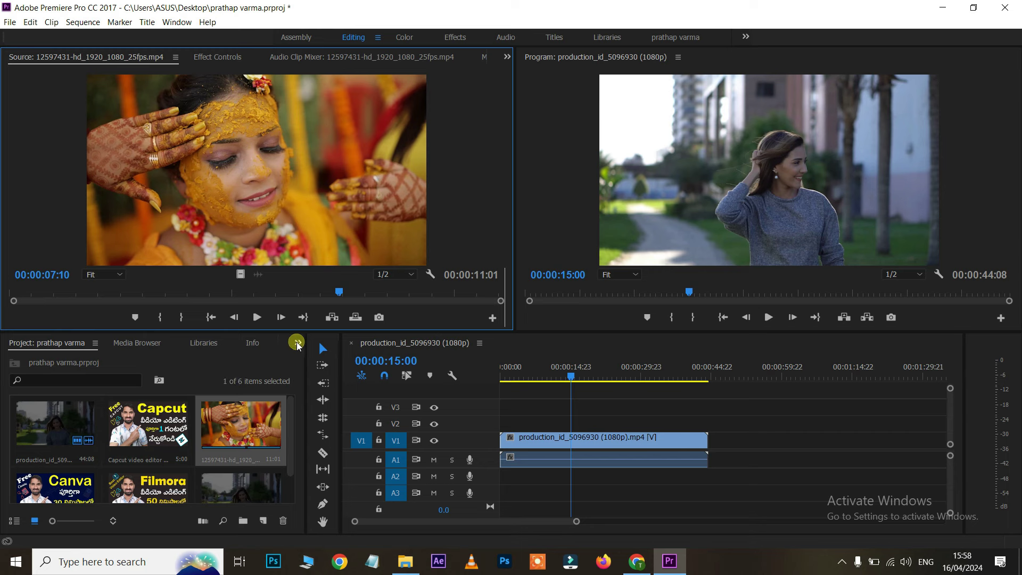
click(297, 343)
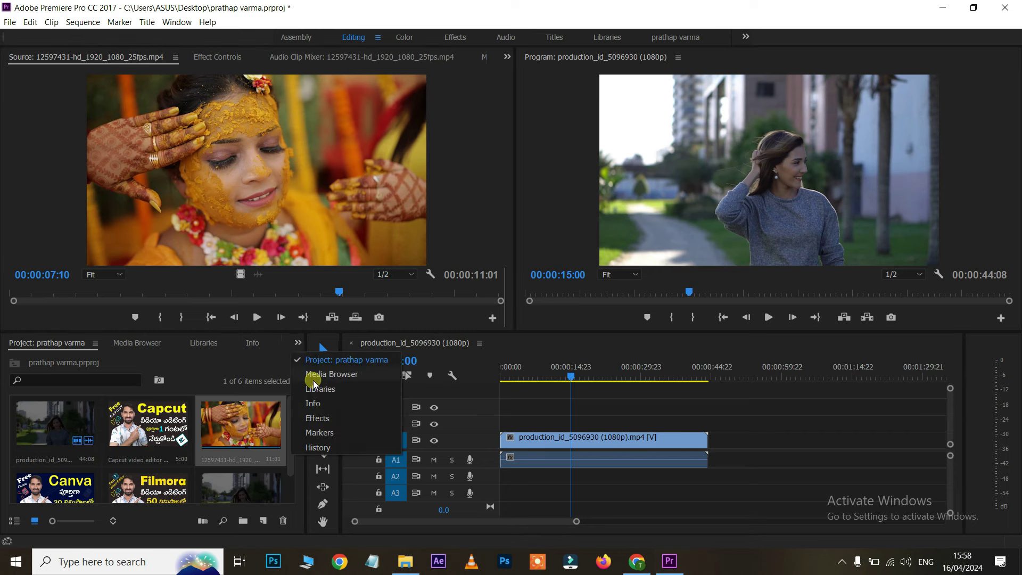
click(312, 419)
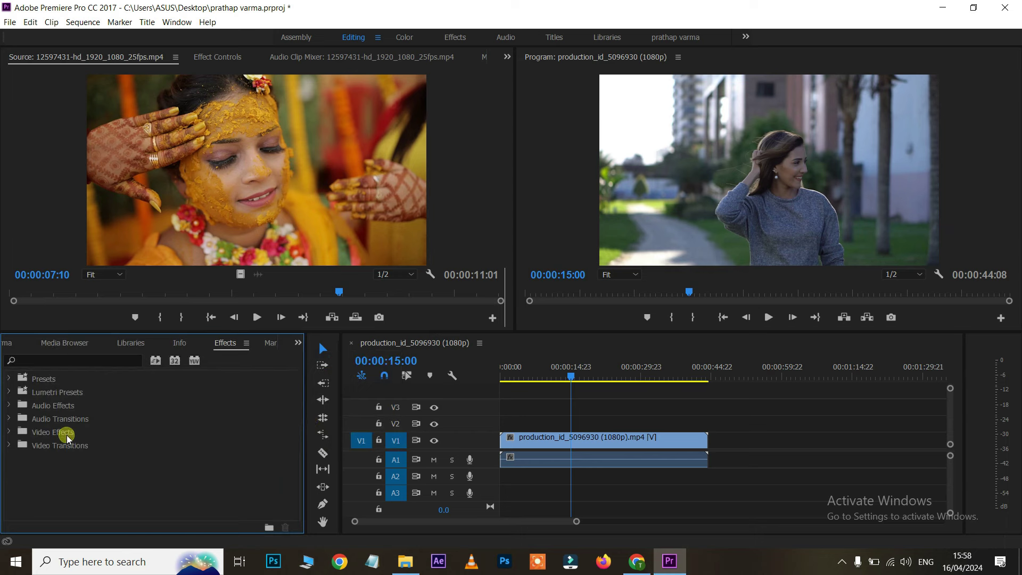
click(298, 342)
click(307, 365)
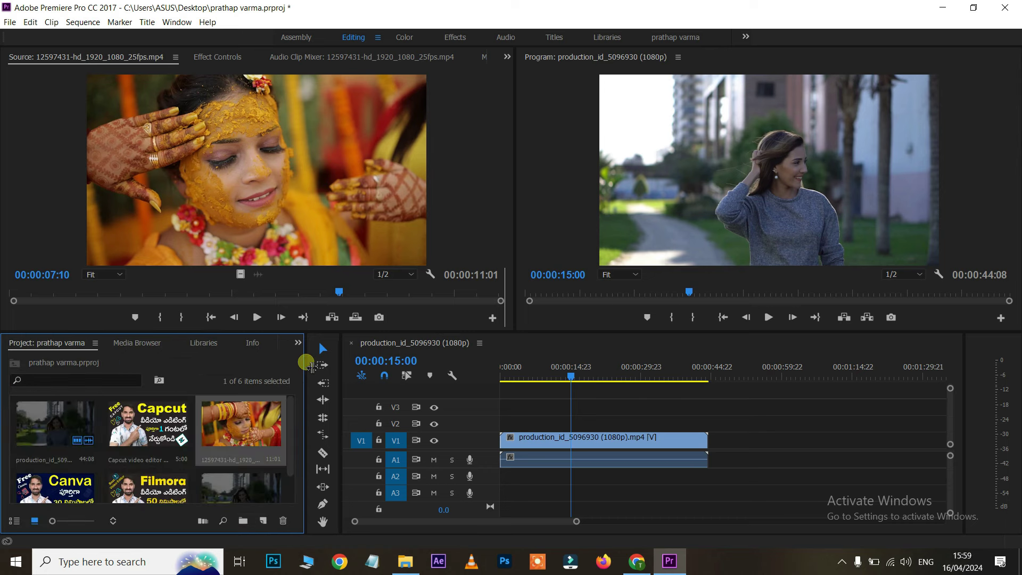
click(611, 444)
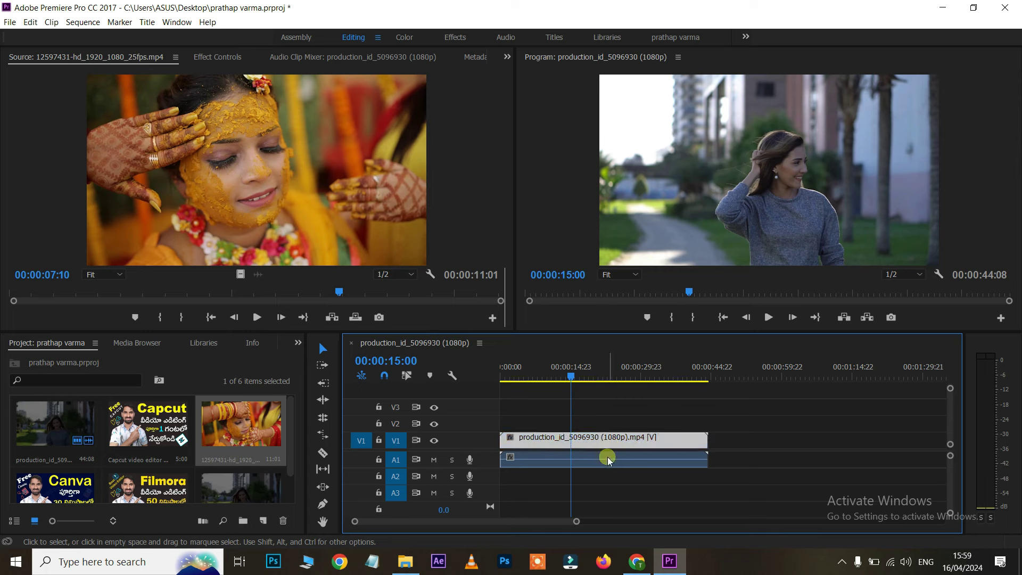
click(224, 59)
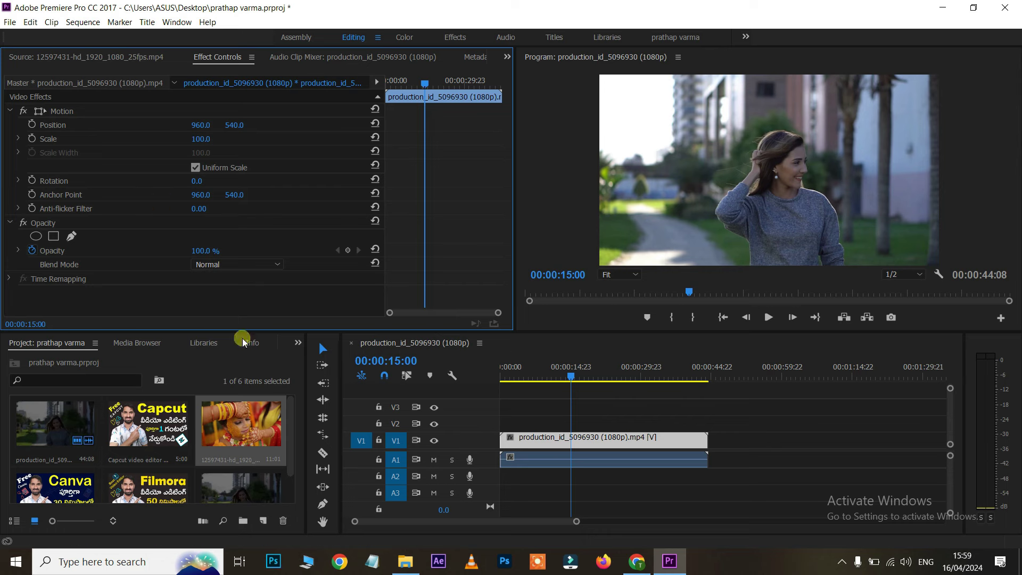
click(522, 462)
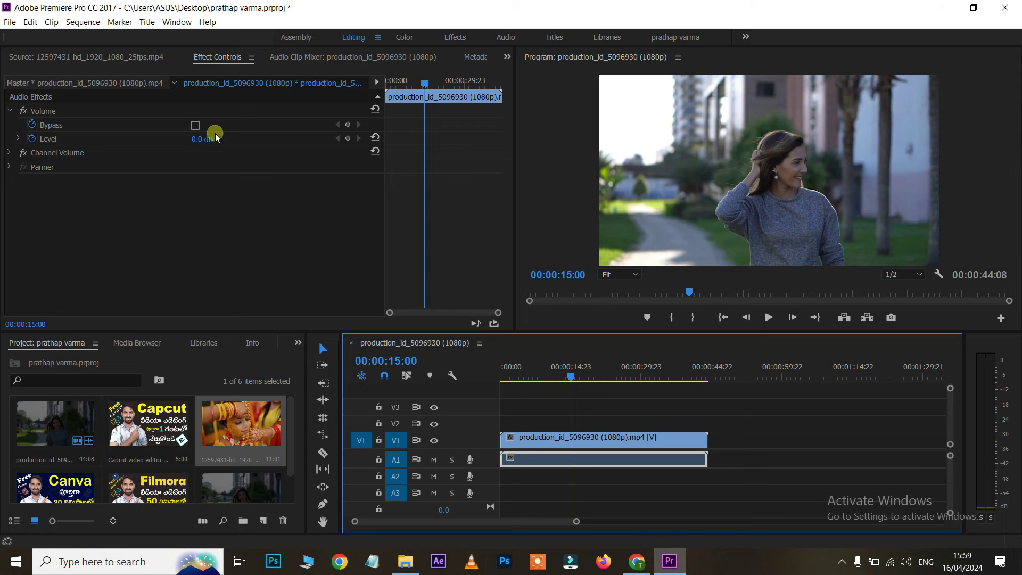
click(119, 57)
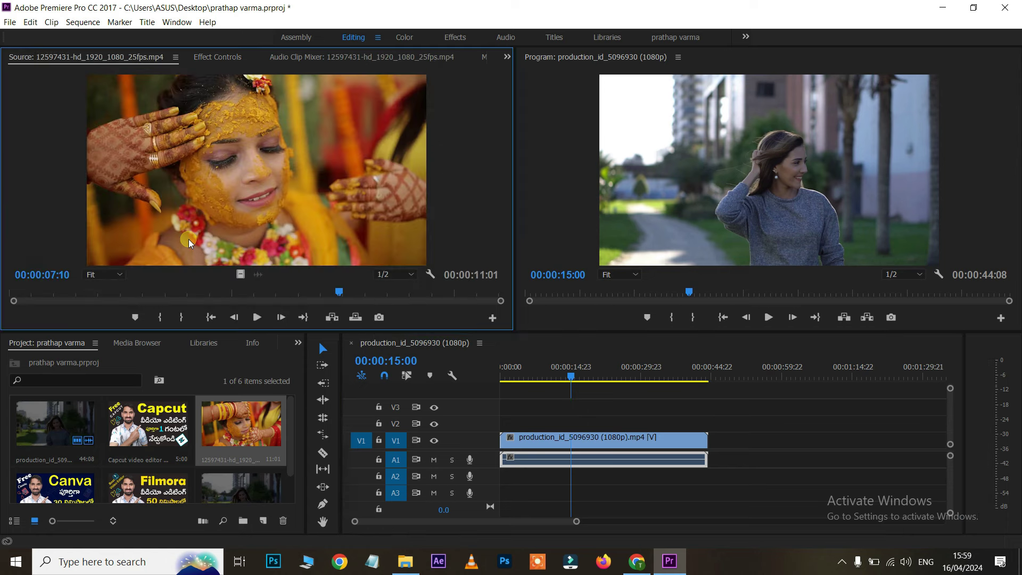
click(225, 60)
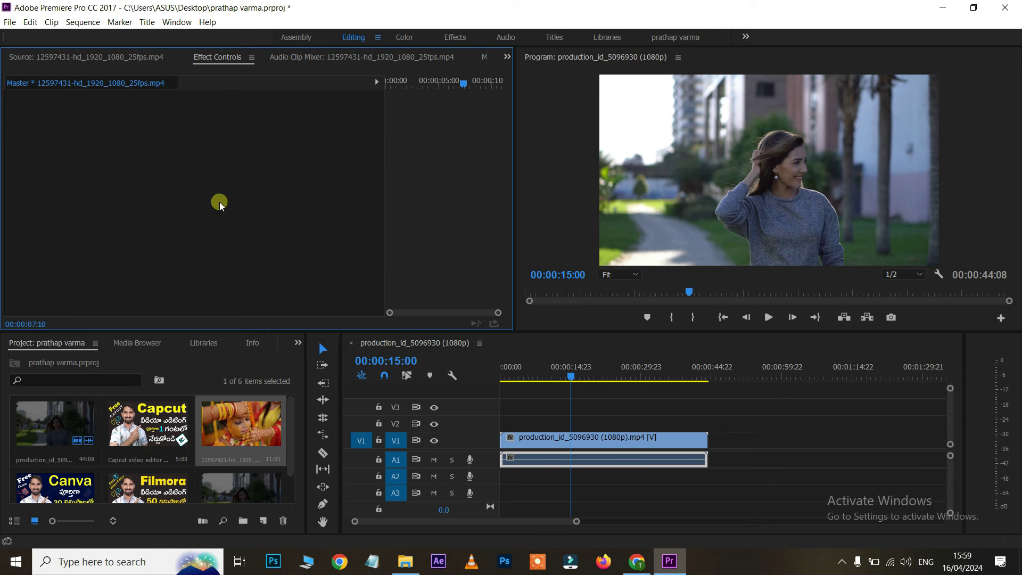
click(101, 57)
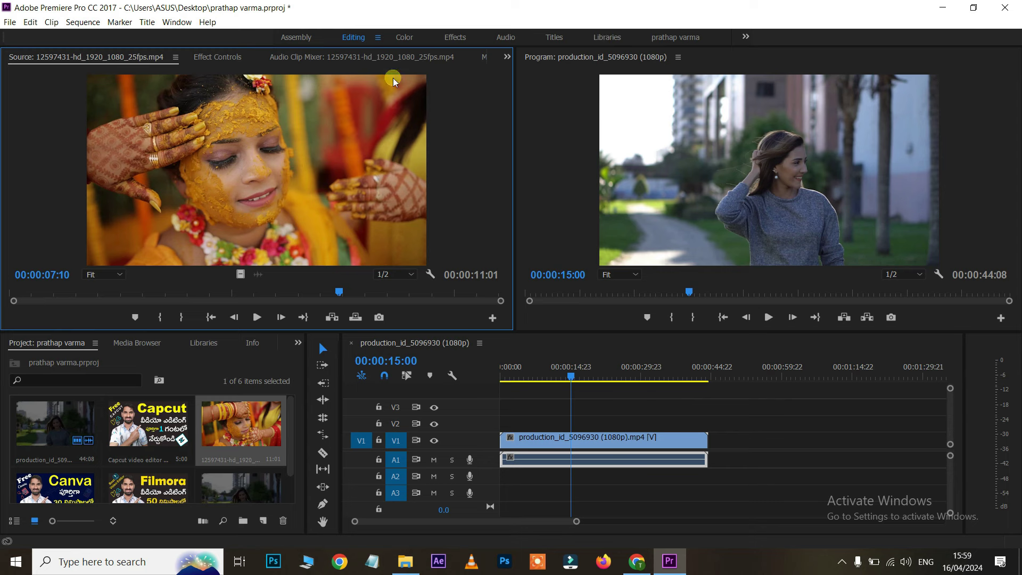
click(351, 42)
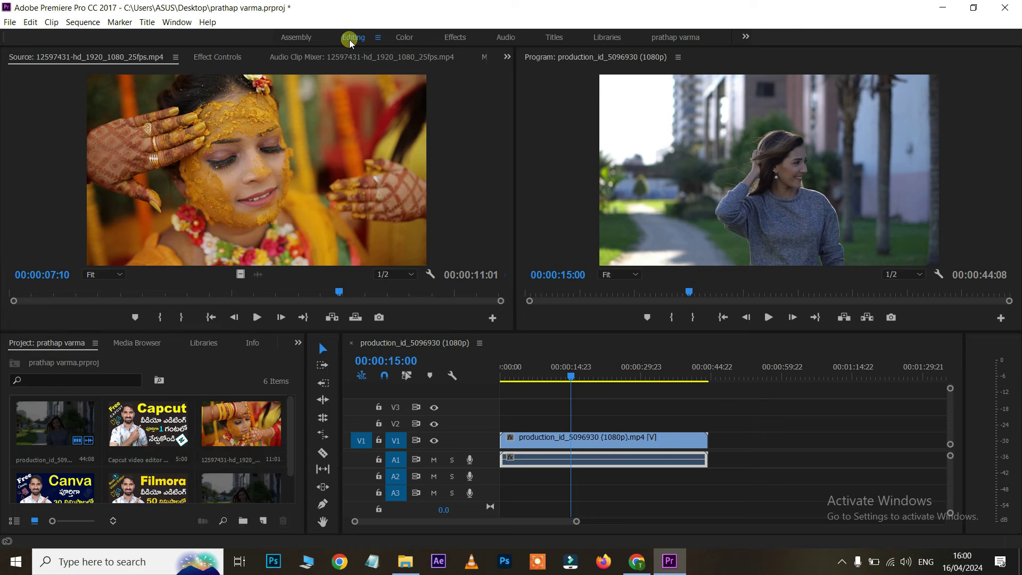
click(456, 38)
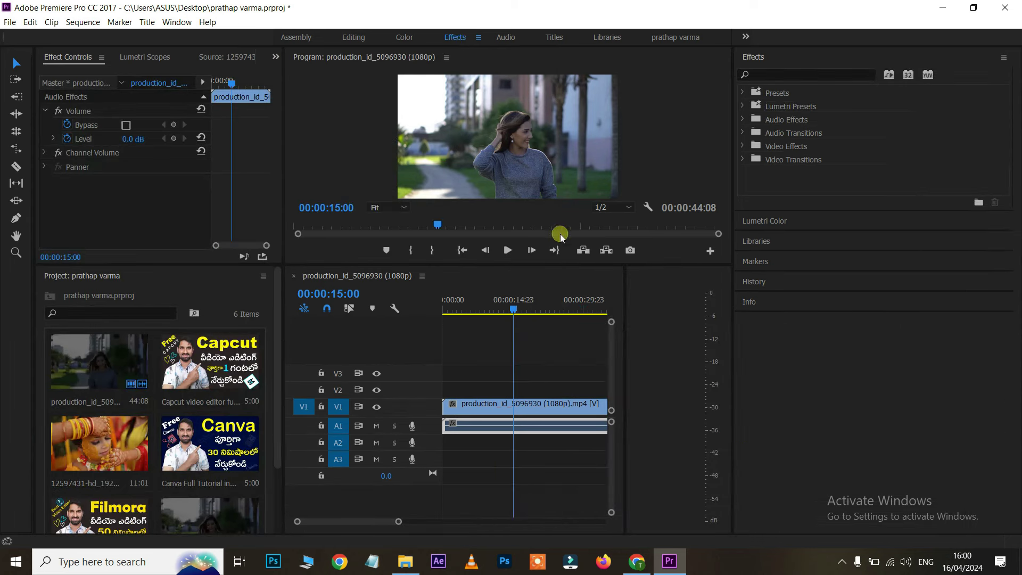
double_click(789, 147)
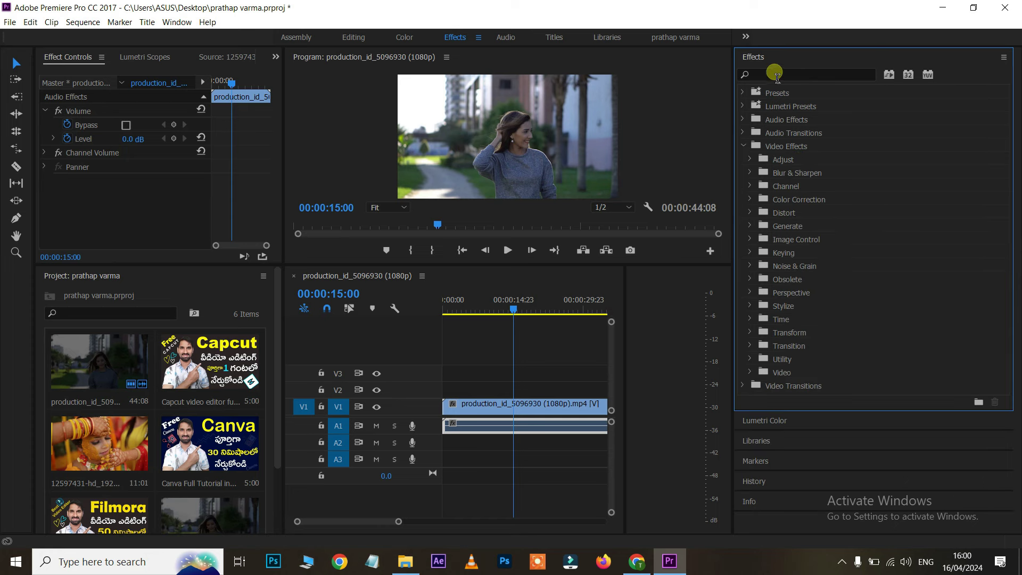
click(776, 76)
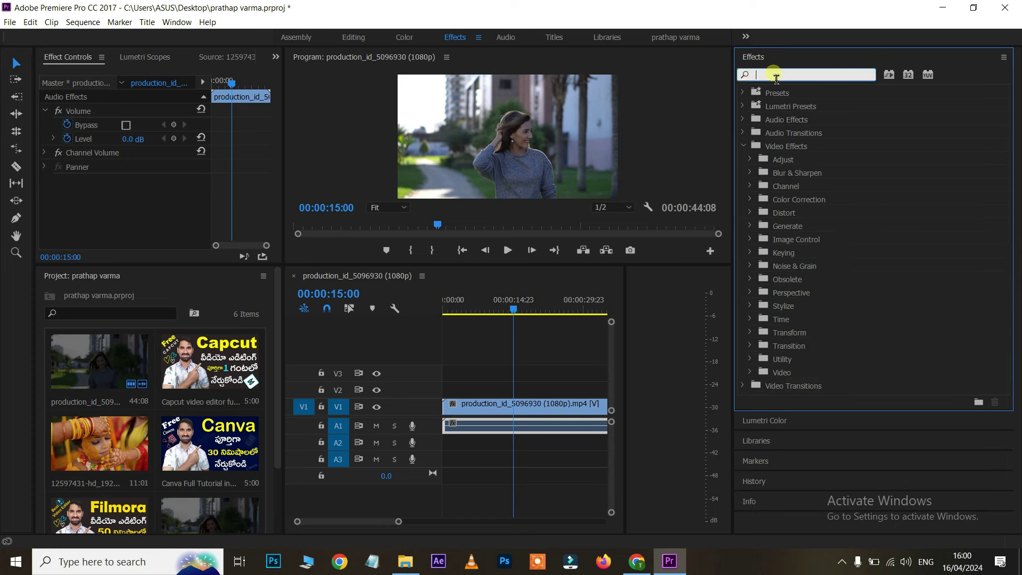
click(555, 38)
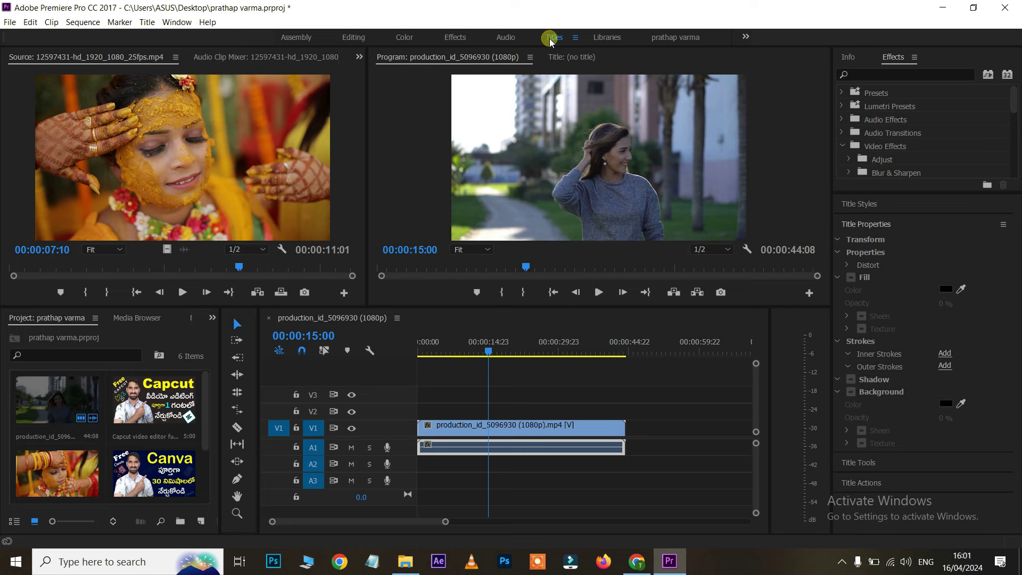
click(404, 39)
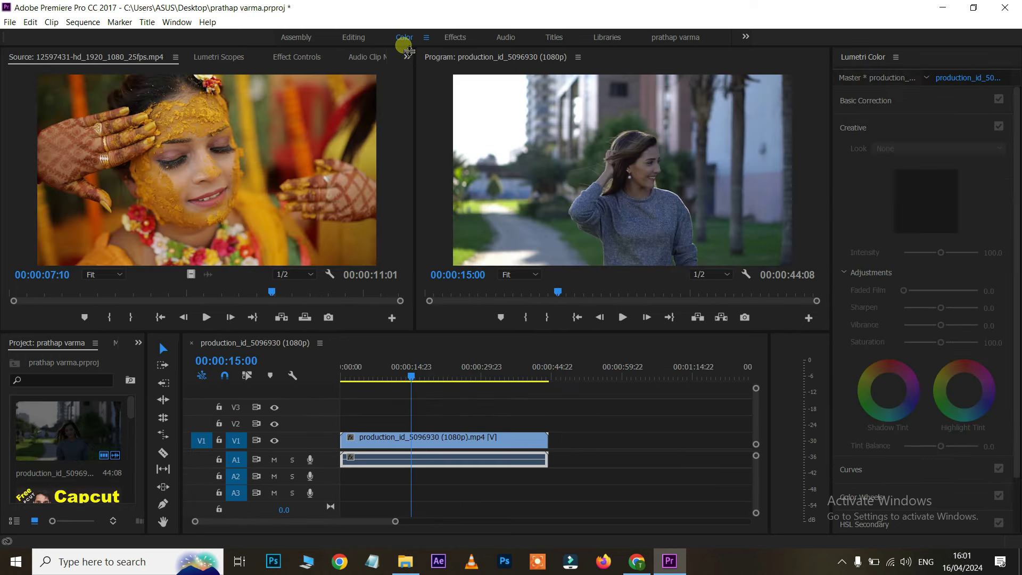
click(351, 38)
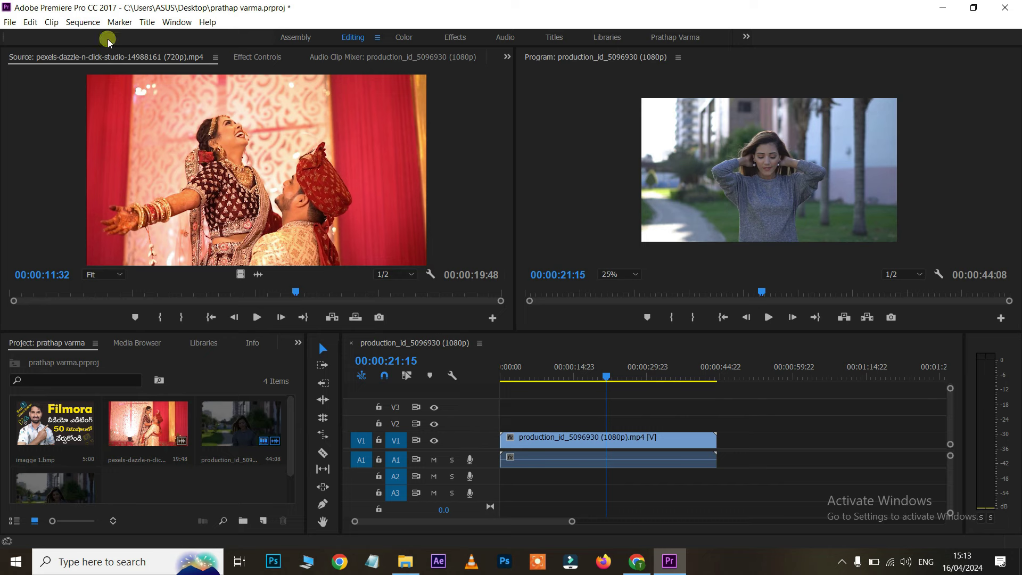
click(6, 24)
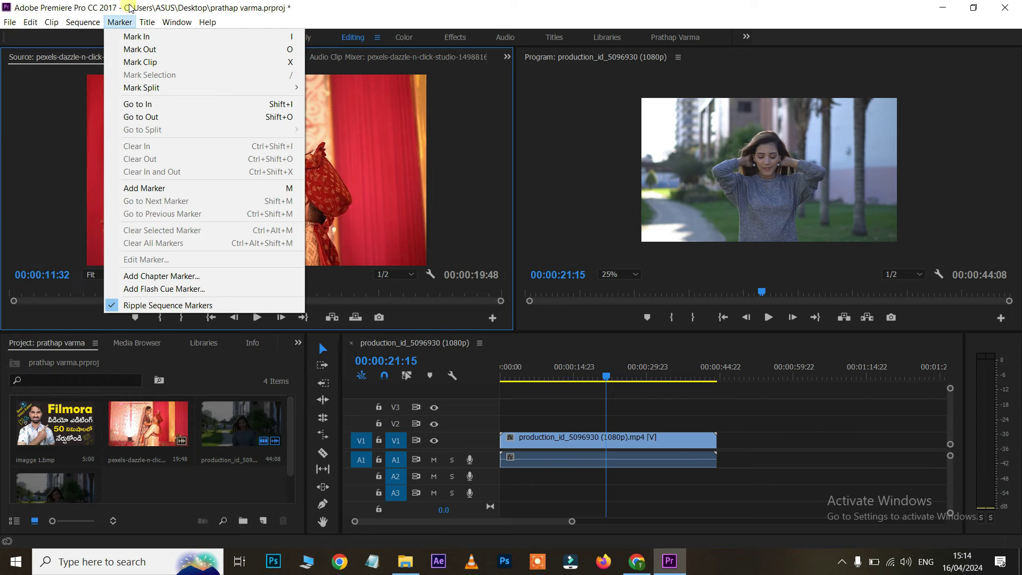
click(230, 9)
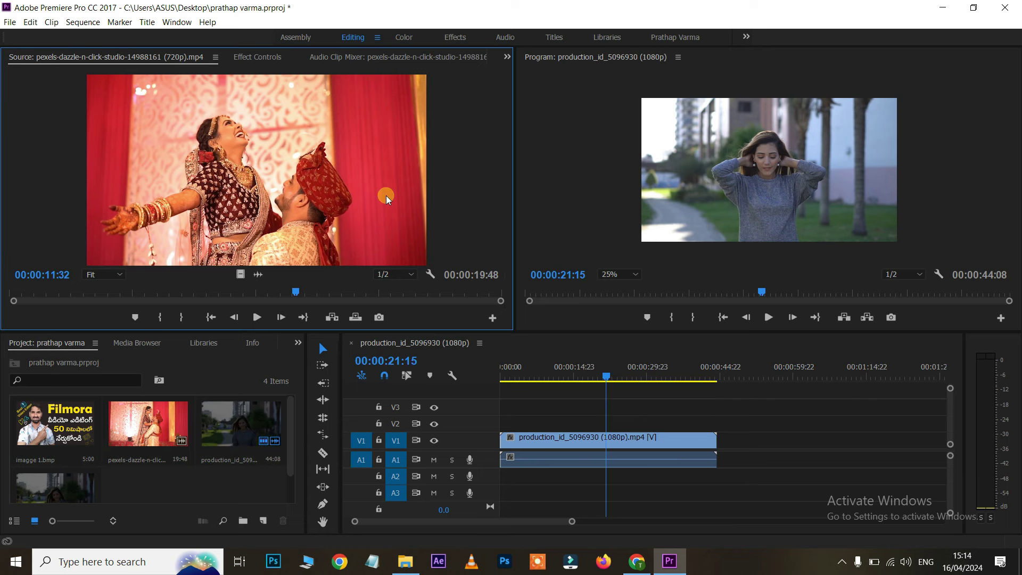
mouse_move(515, 186)
mouse_down()
mouse_move(516, 175)
mouse_move(392, 160)
mouse_up()
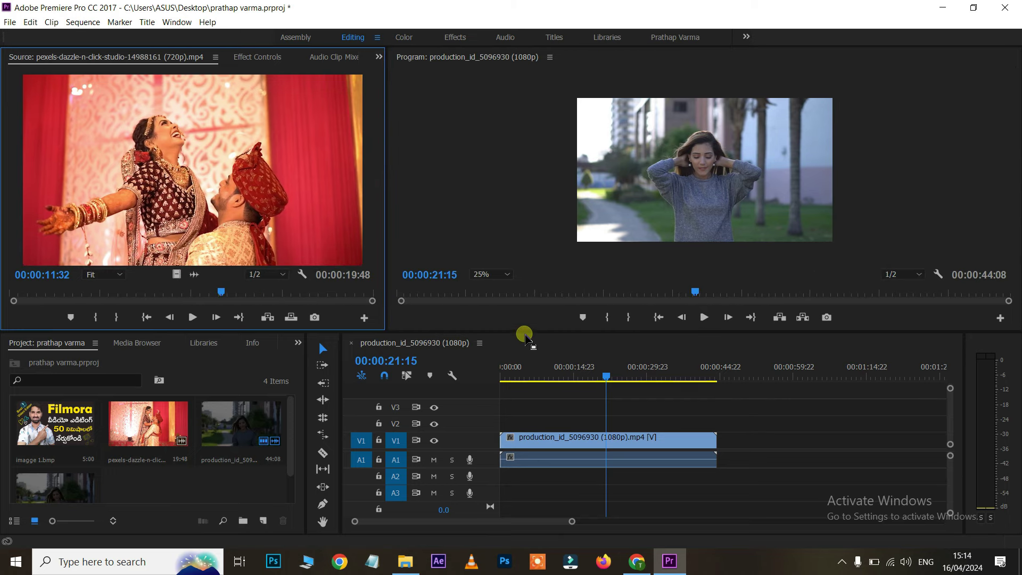
mouse_move(535, 336)
mouse_down()
mouse_move(533, 262)
mouse_move(536, 288)
mouse_up()
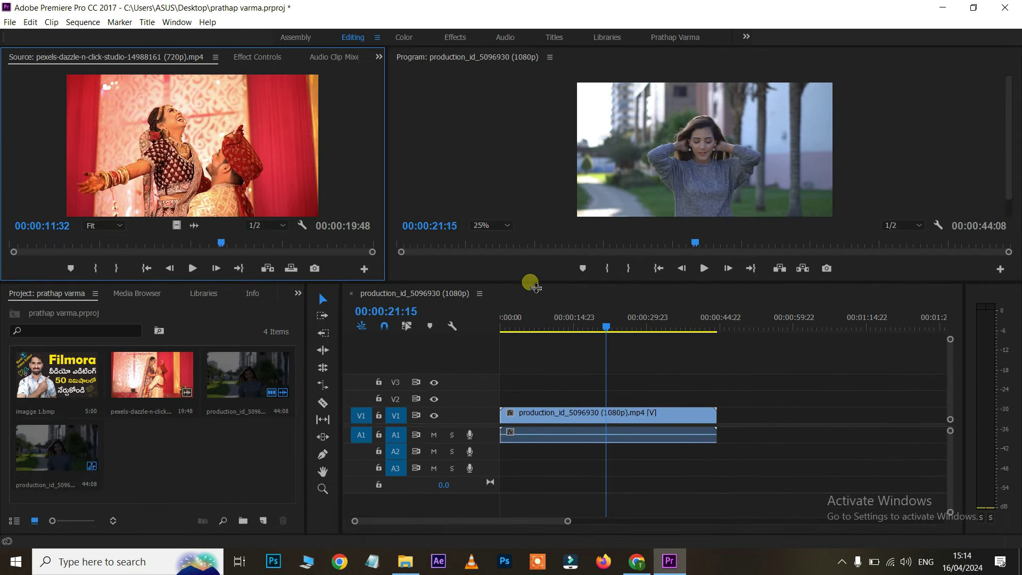
click(177, 21)
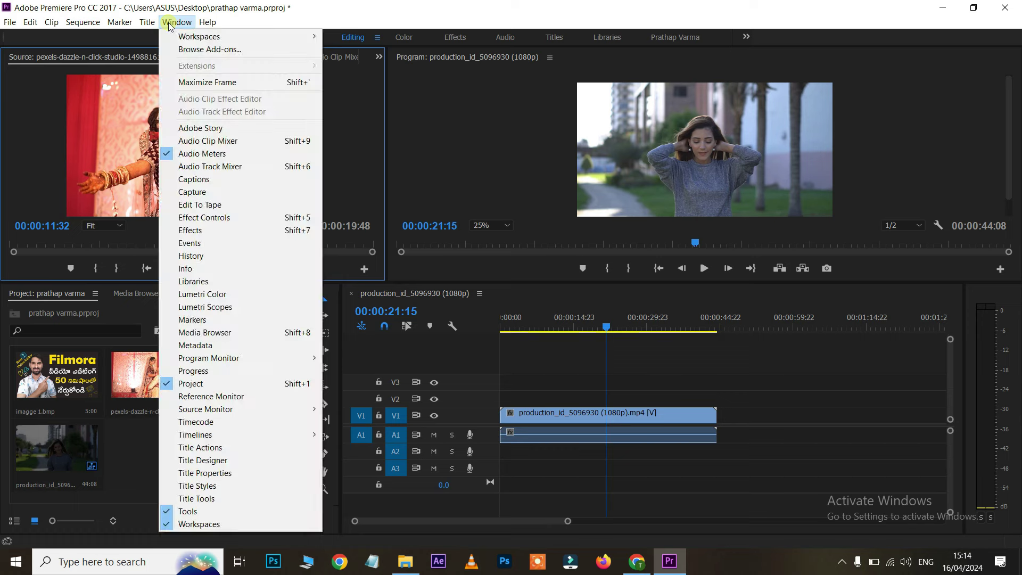
mouse_move(190, 36)
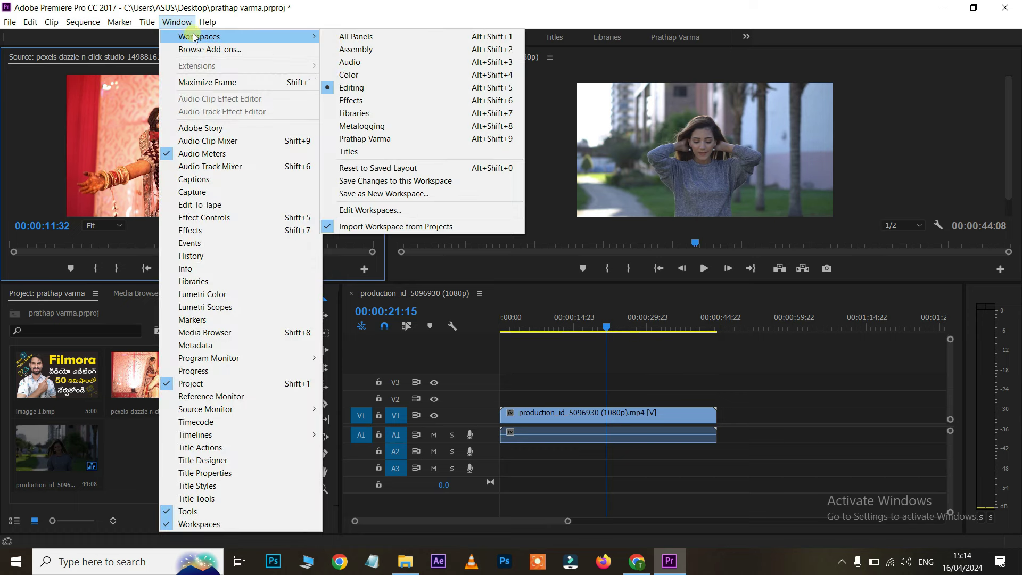
click(382, 169)
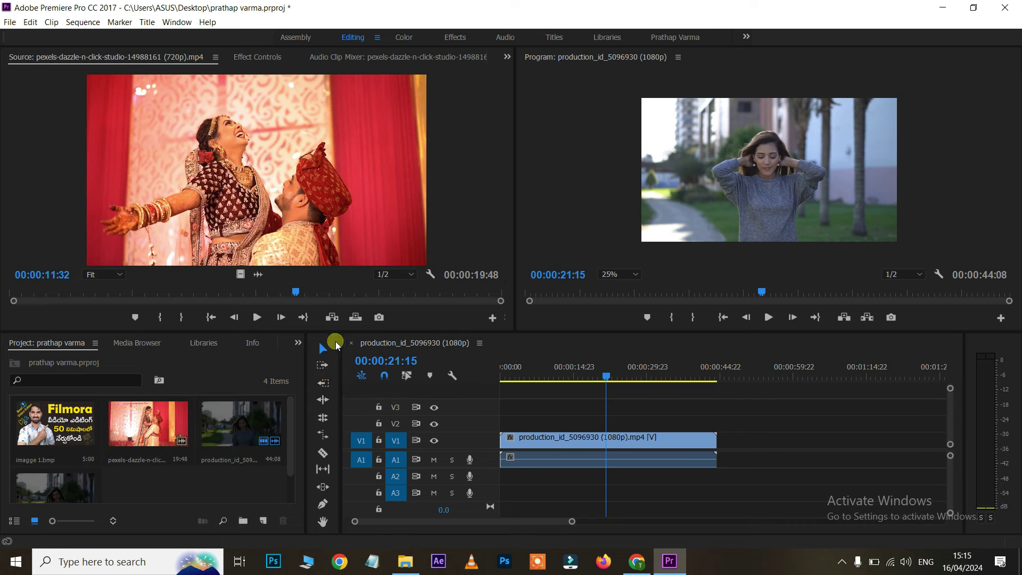
Dock the Tools panel at the Source monitor's left edge and narrow it to one column.
click(333, 341)
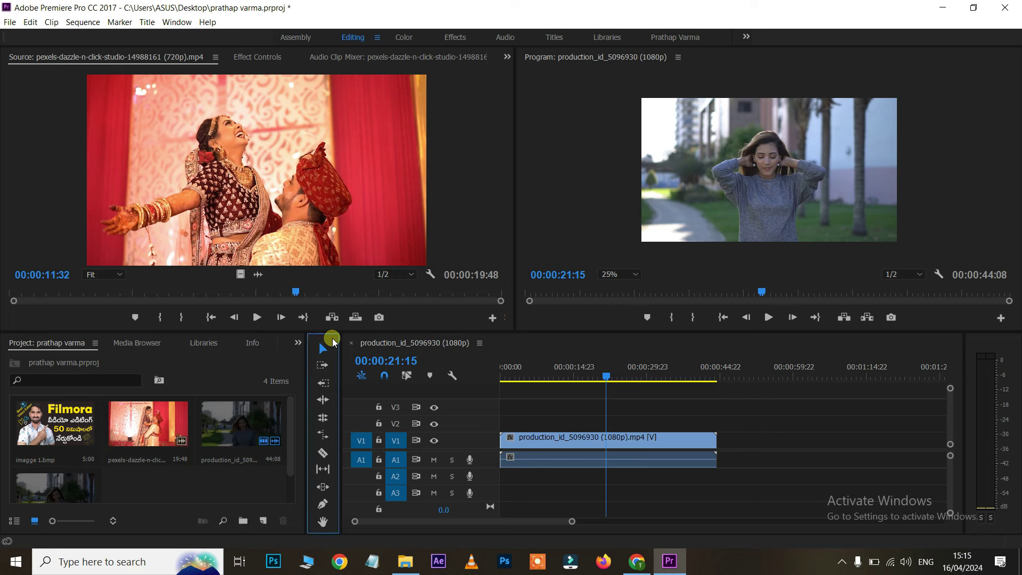
mouse_move(333, 341)
mouse_down()
mouse_move(21, 112)
mouse_move(23, 160)
mouse_up()
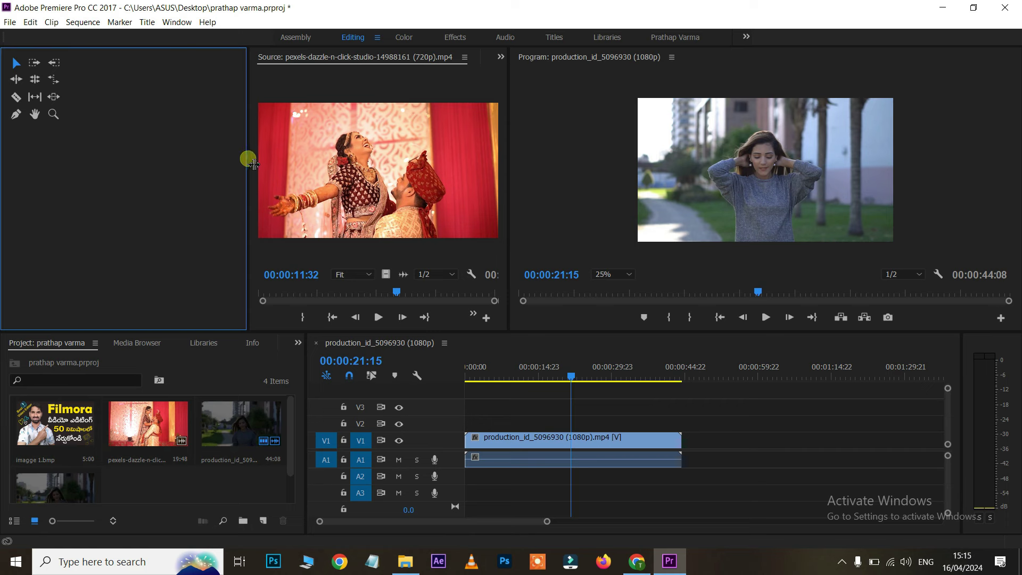
drag(248, 160, 48, 169)
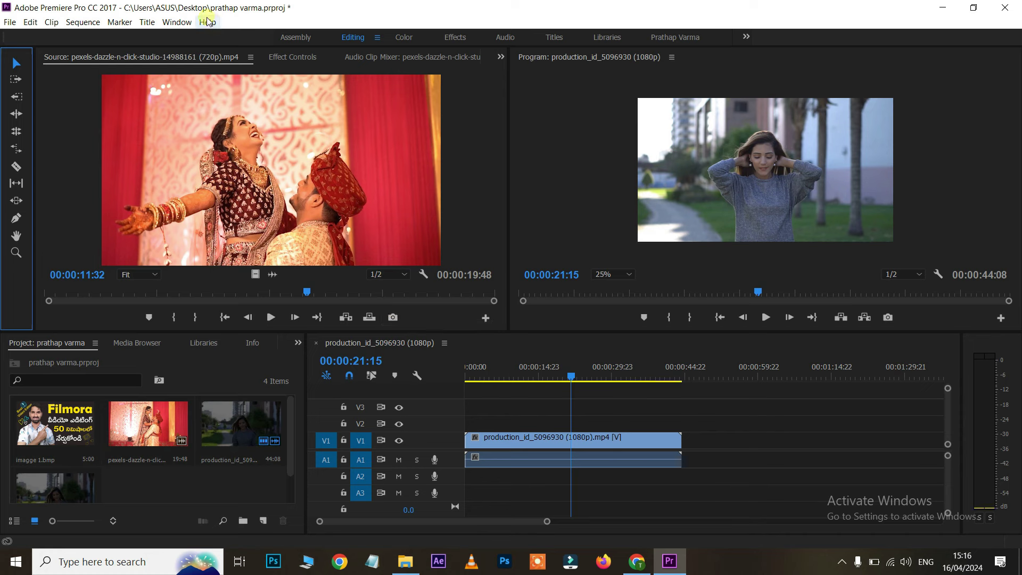
Delete the old custom workspace through Window > Workspaces > Edit Workspaces.
click(188, 25)
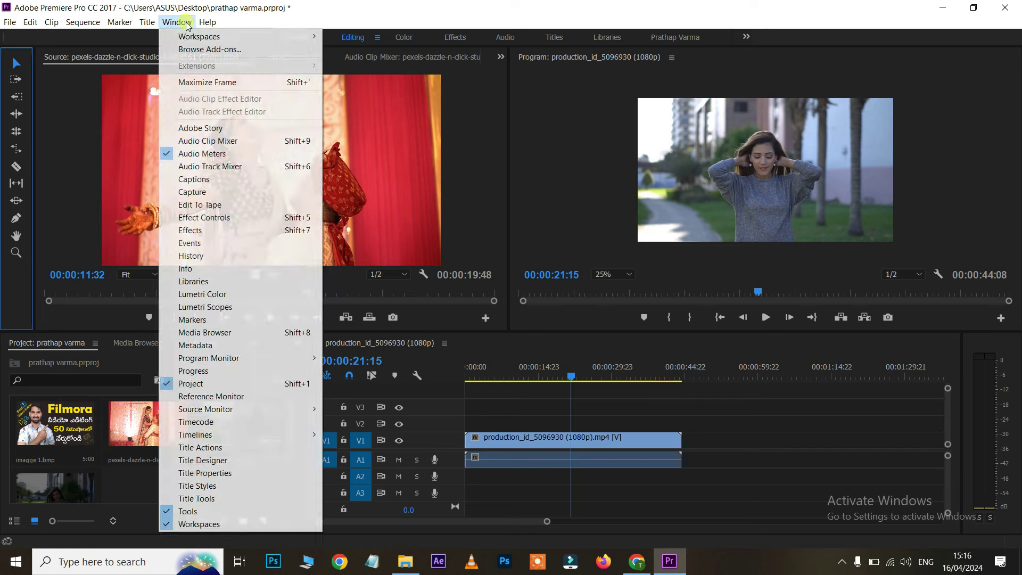
mouse_move(223, 36)
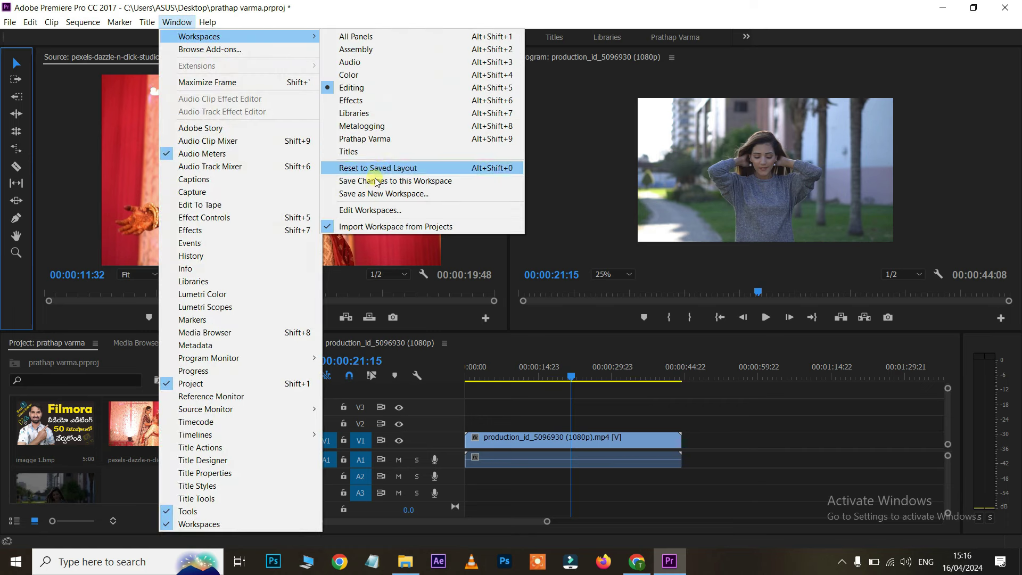
click(370, 212)
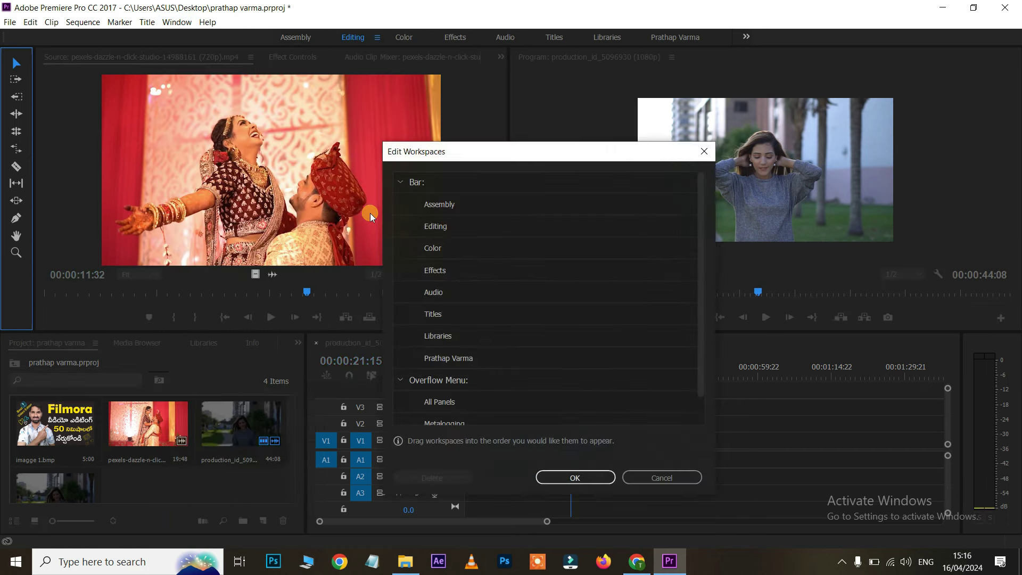
double_click(472, 358)
click(420, 357)
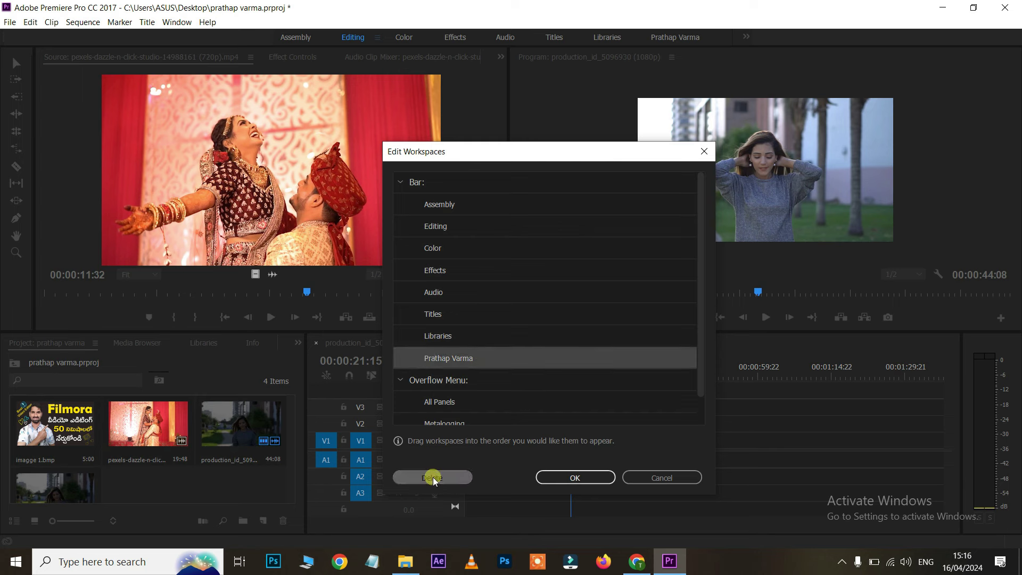
click(432, 477)
click(574, 477)
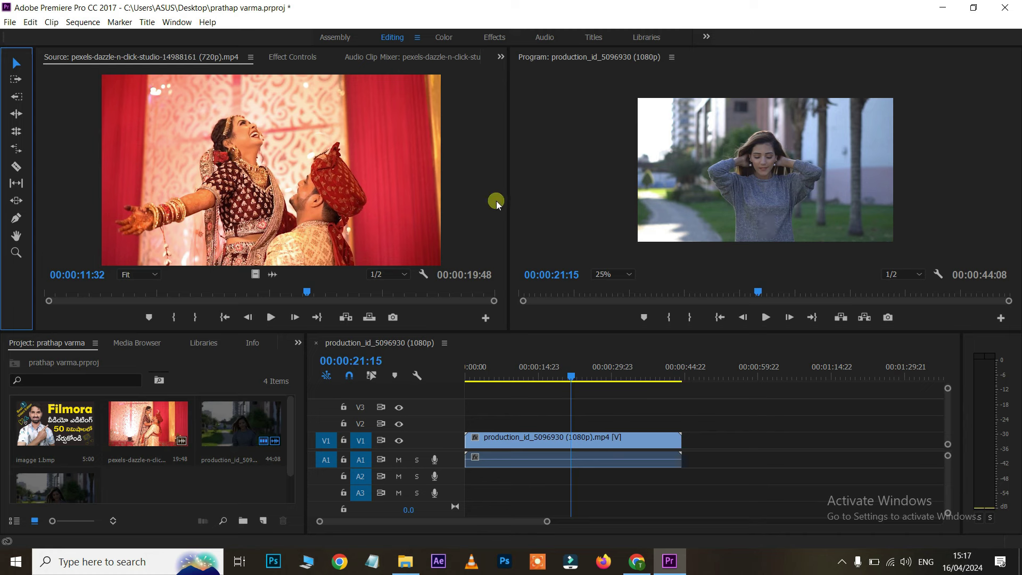
Save the current layout as a new workspace named after the user.
click(180, 24)
mouse_move(202, 37)
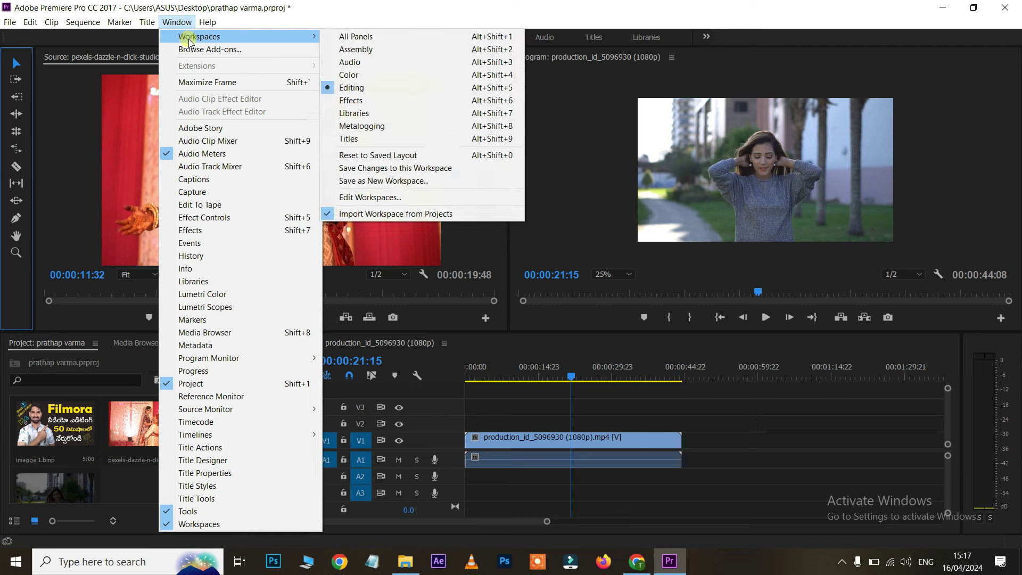
click(371, 182)
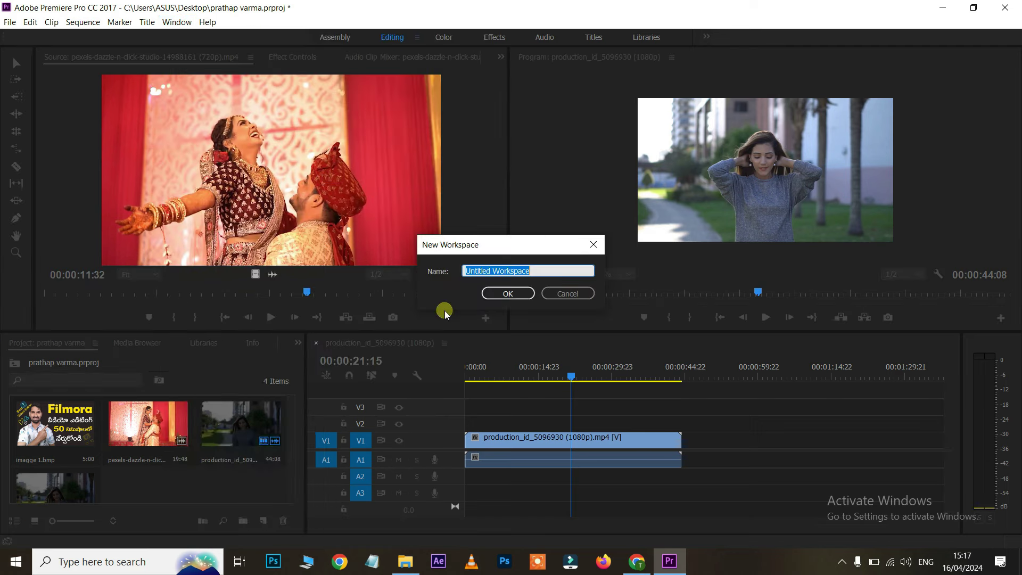
text(prathap varma)
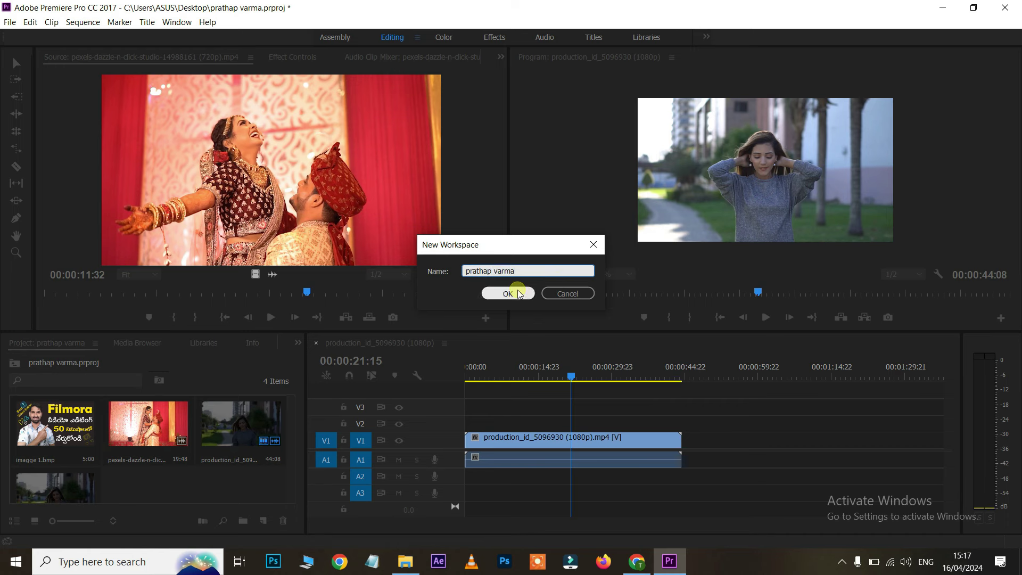
click(510, 293)
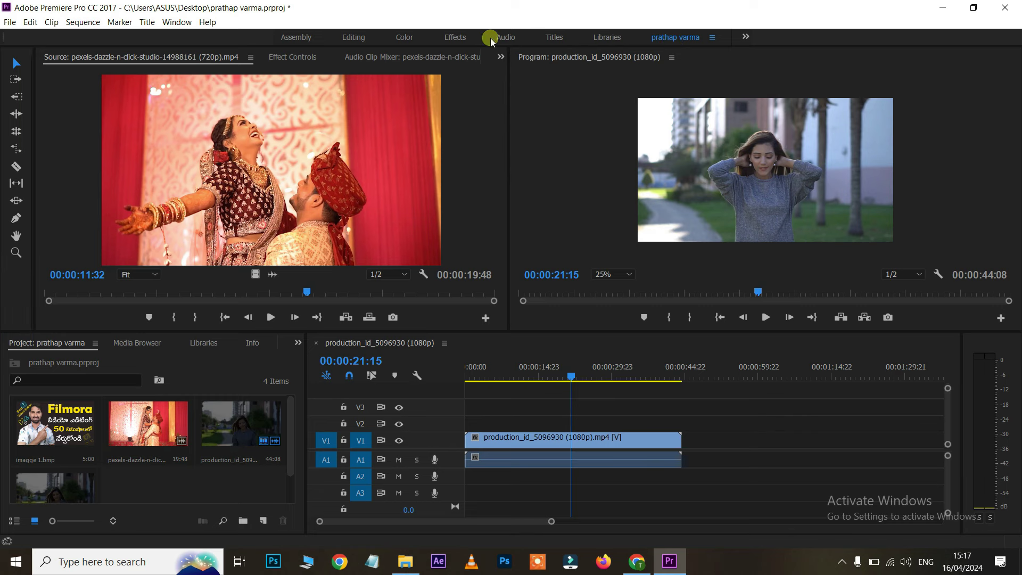
click(456, 38)
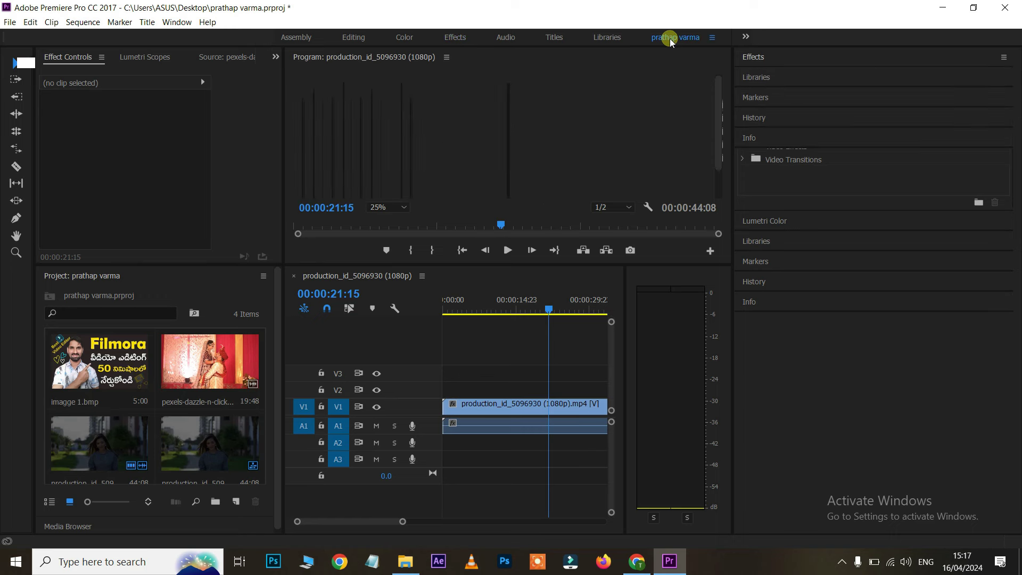
Split the V1 clip at 00:00:09:22 with Ctrl+K, then return the playhead to 00:00:04:21.
drag(463, 378, 508, 407)
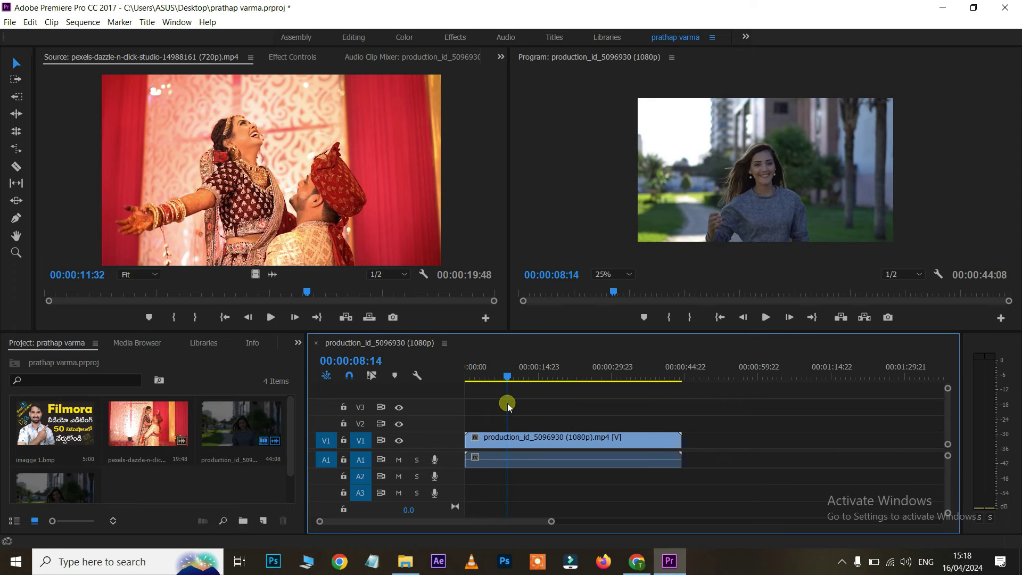
drag(507, 407, 513, 405)
click(521, 444)
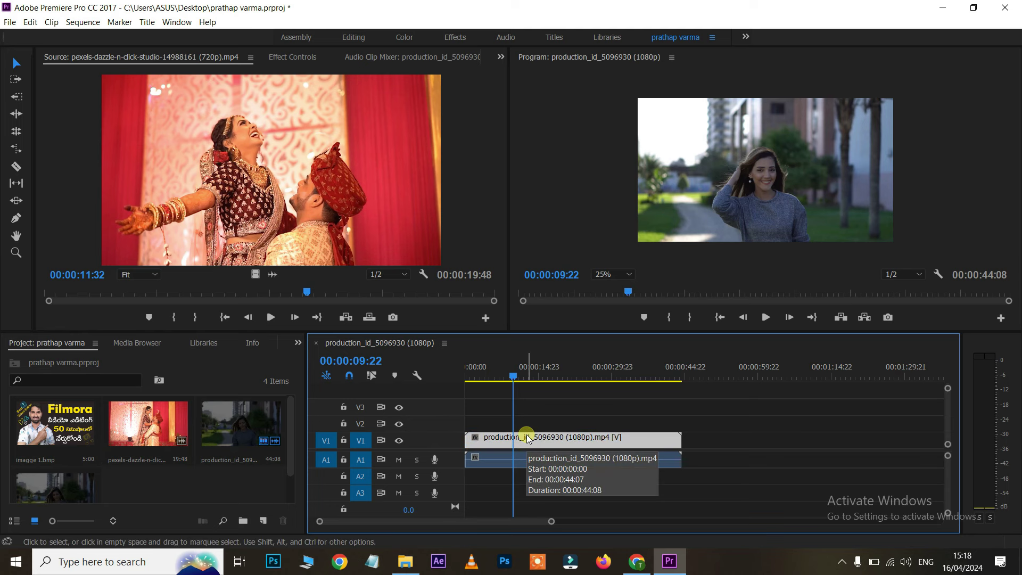
drag(527, 437, 528, 437)
key(ctrl+k)
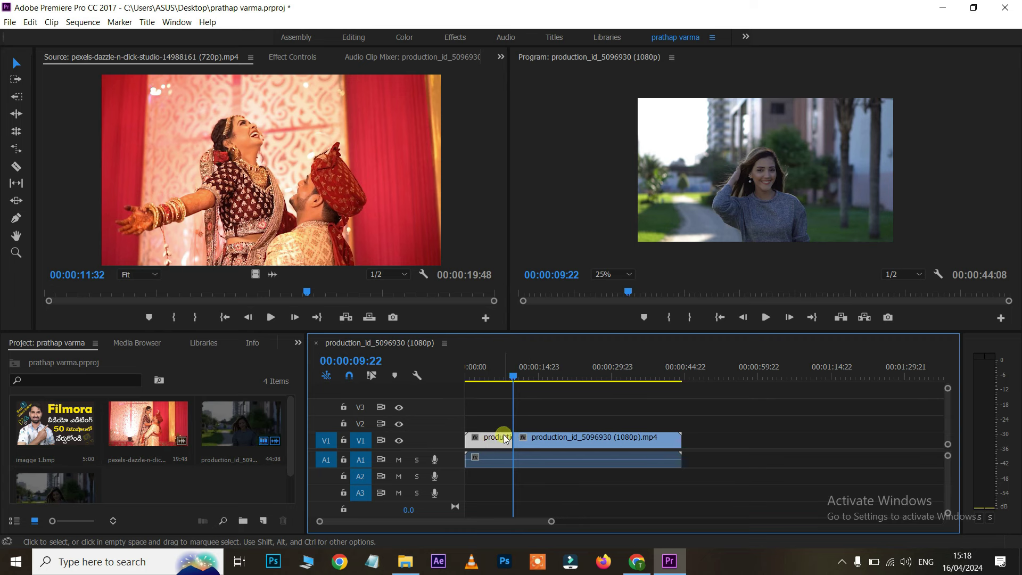
drag(514, 375, 488, 375)
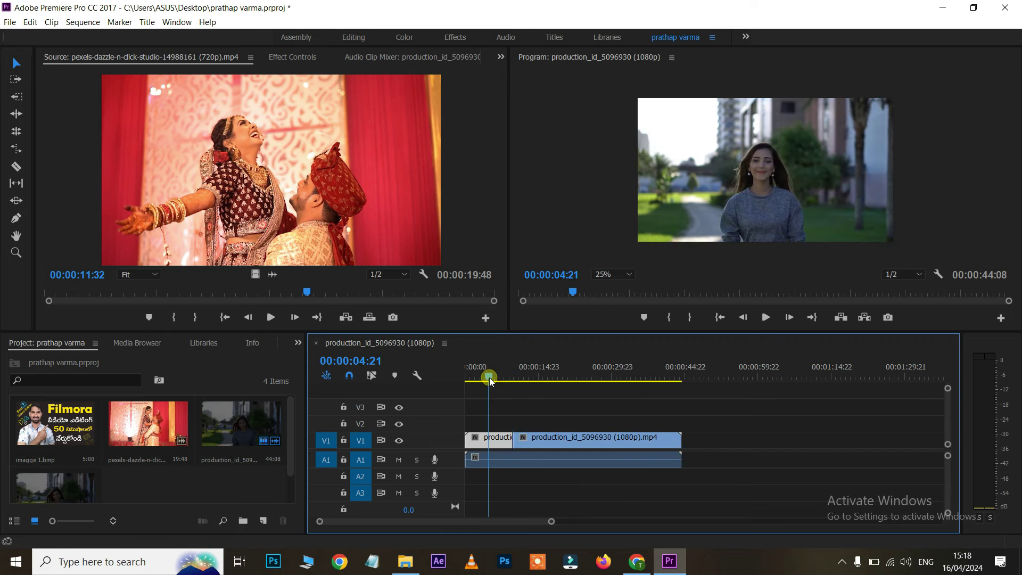
click(298, 342)
Search 'repl' in the Effects panel and drag Replicate onto the first V1 clip.
click(322, 418)
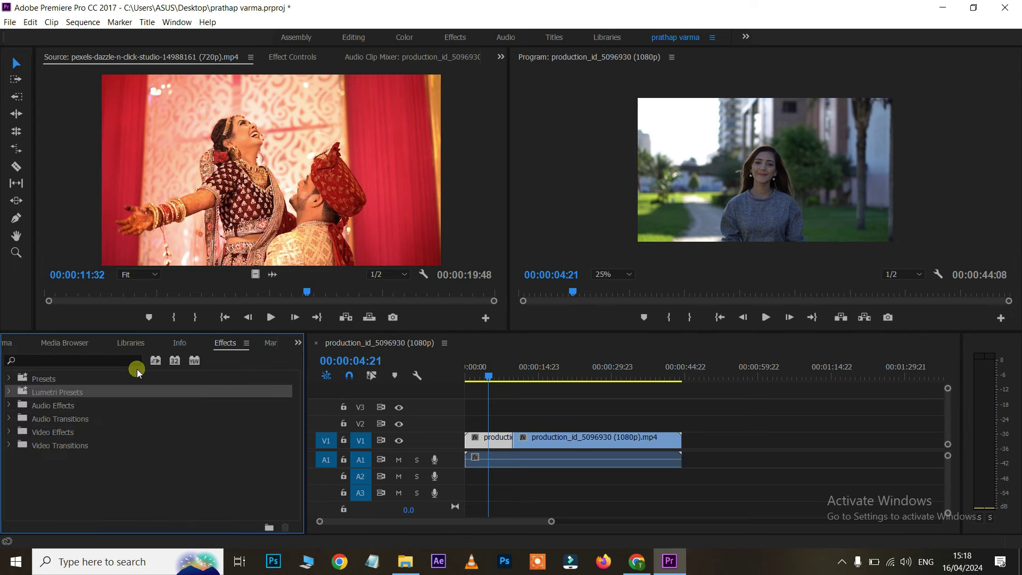
click(47, 434)
click(9, 432)
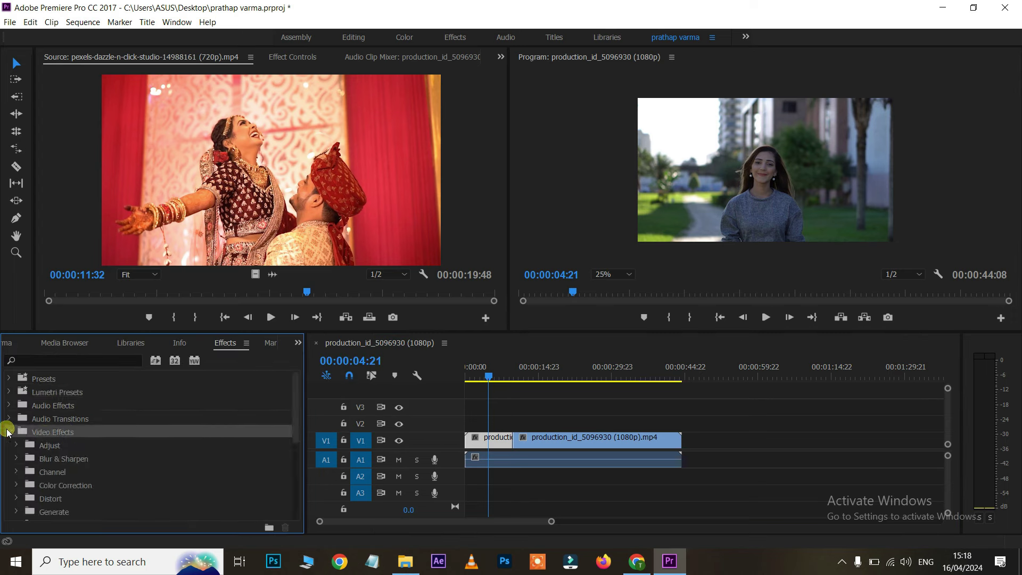
scroll(88, 469, down, 2)
scroll(88, 470, down, 1)
scroll(88, 469, down, 1)
scroll(91, 476, up, 1)
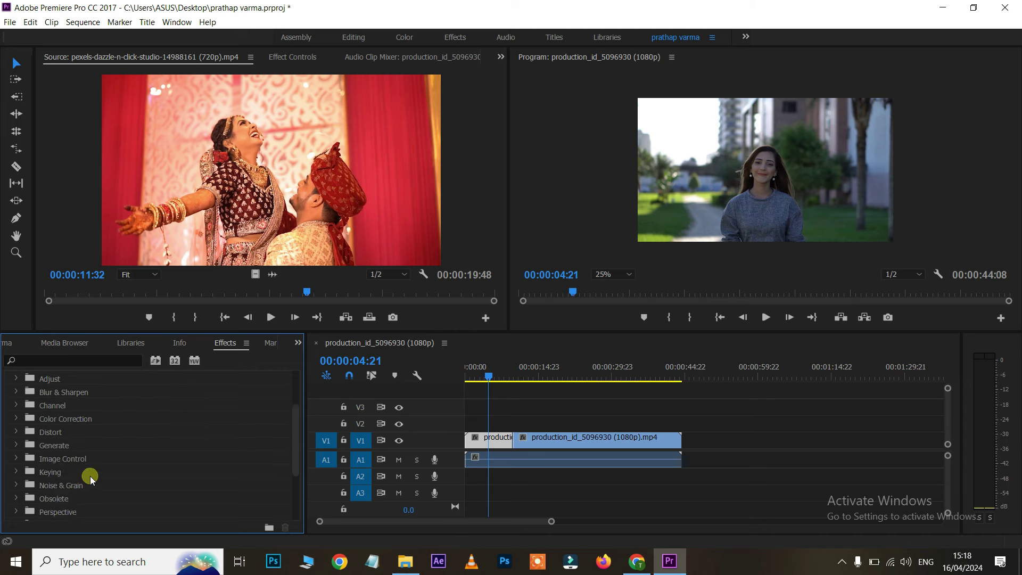
click(50, 362)
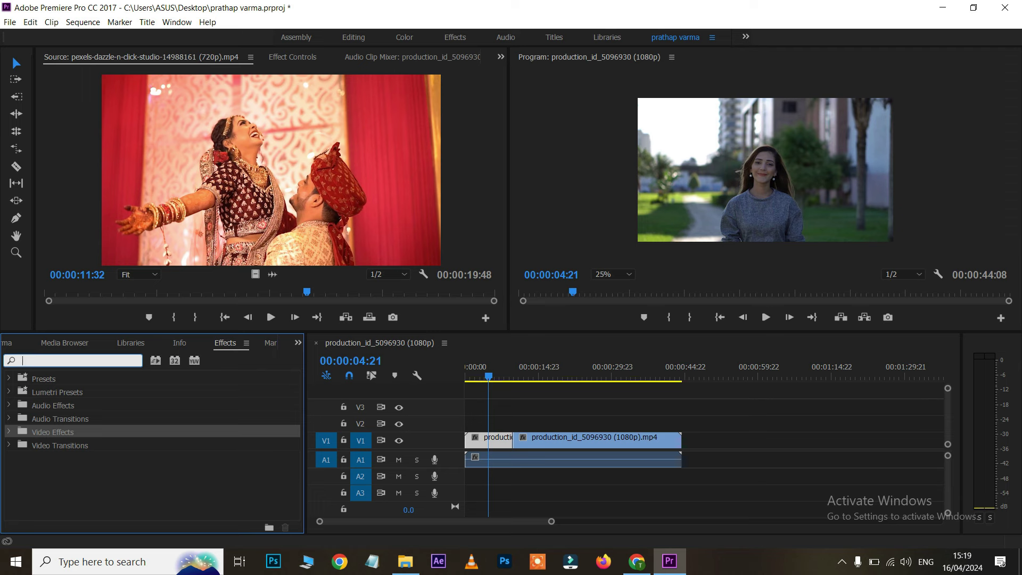
text(rep)
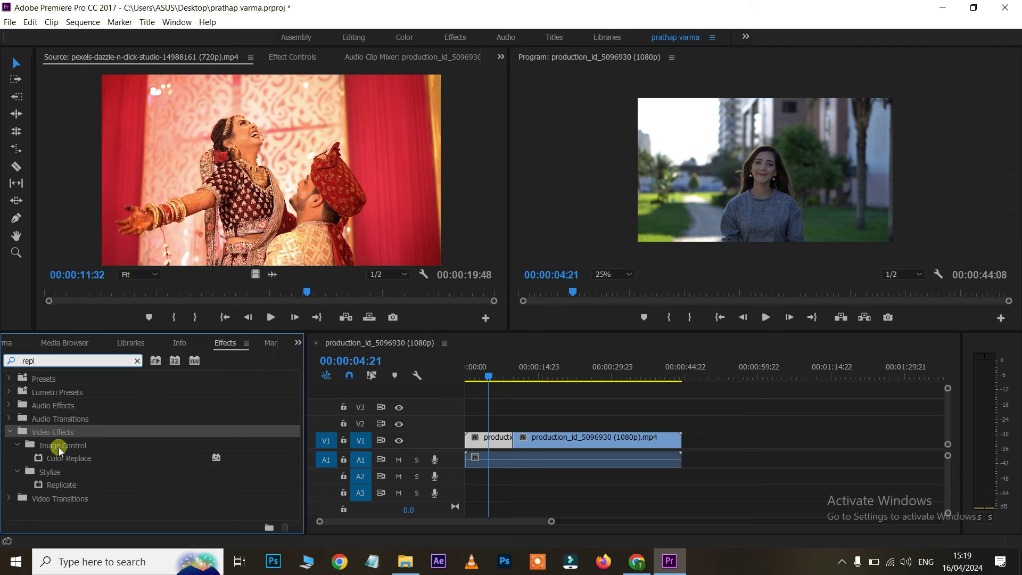
text(l)
click(63, 487)
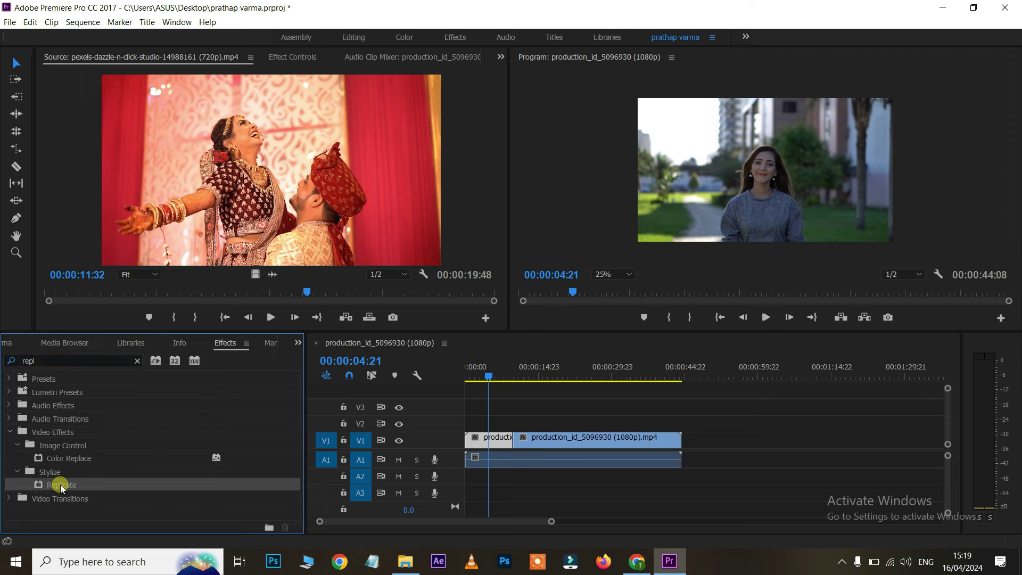
drag(59, 484, 481, 439)
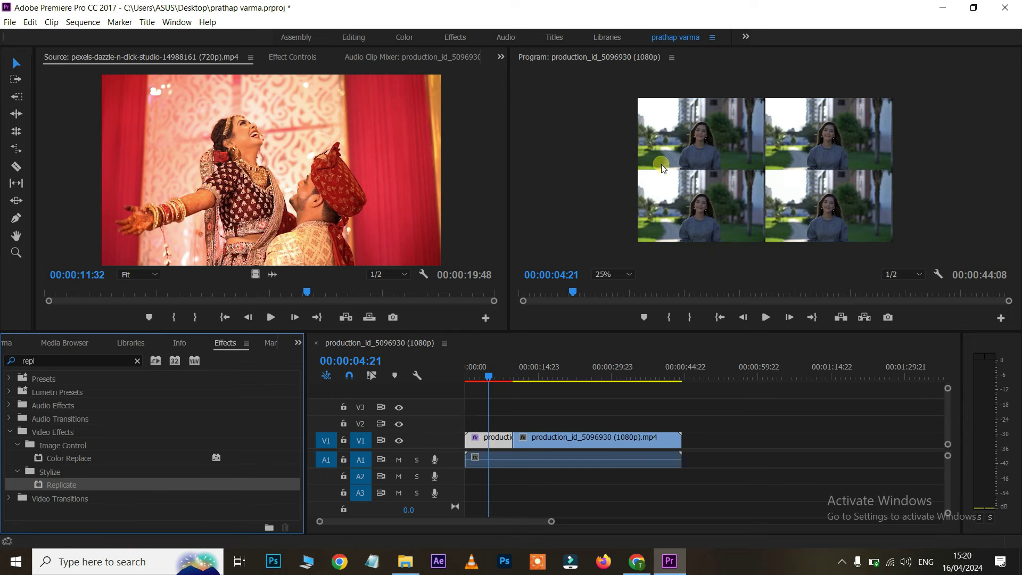
Inspect the tiled result in a maximized Program monitor at 50%, then restore 25% zoom.
click(587, 155)
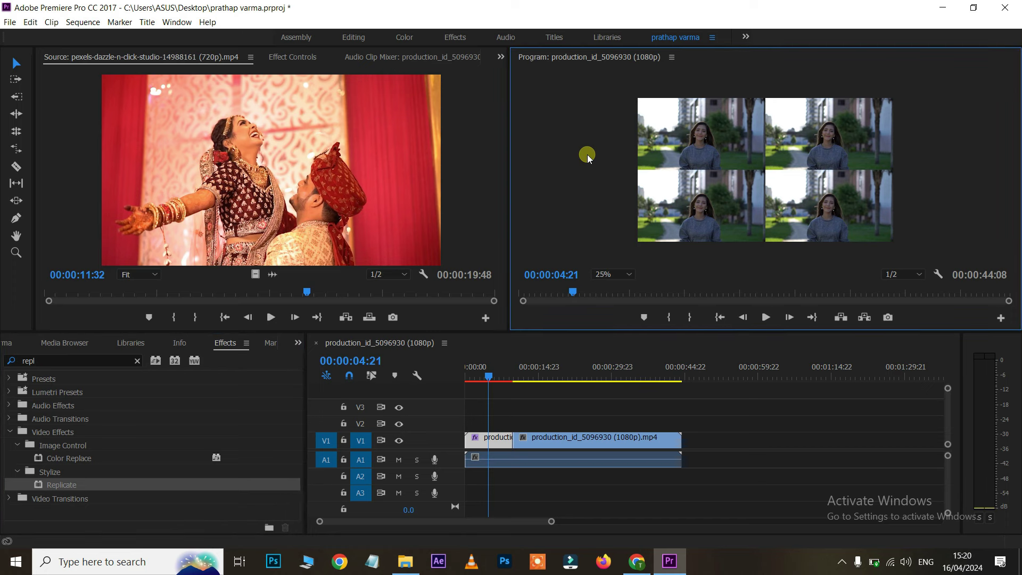
key(grave)
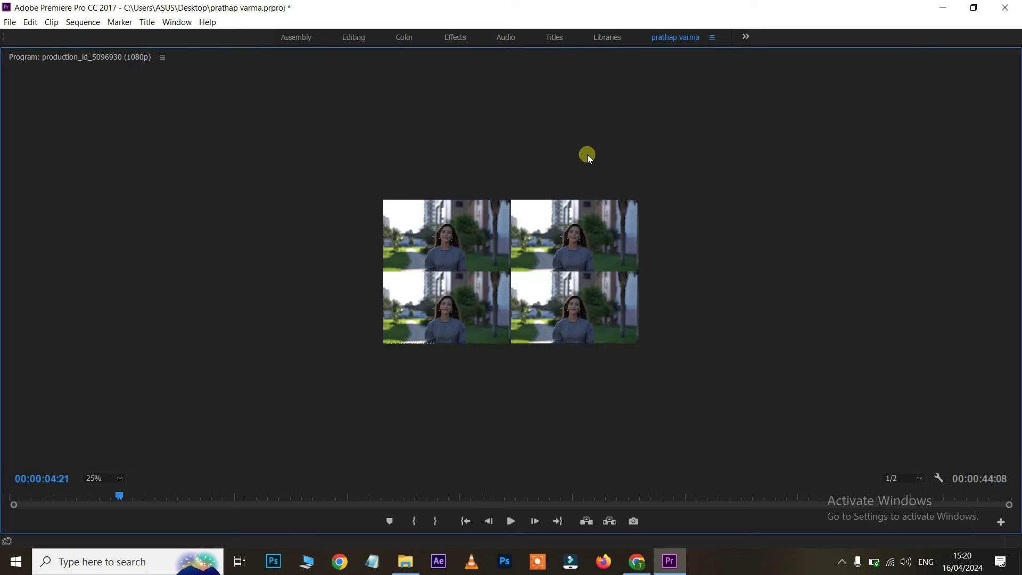
click(114, 477)
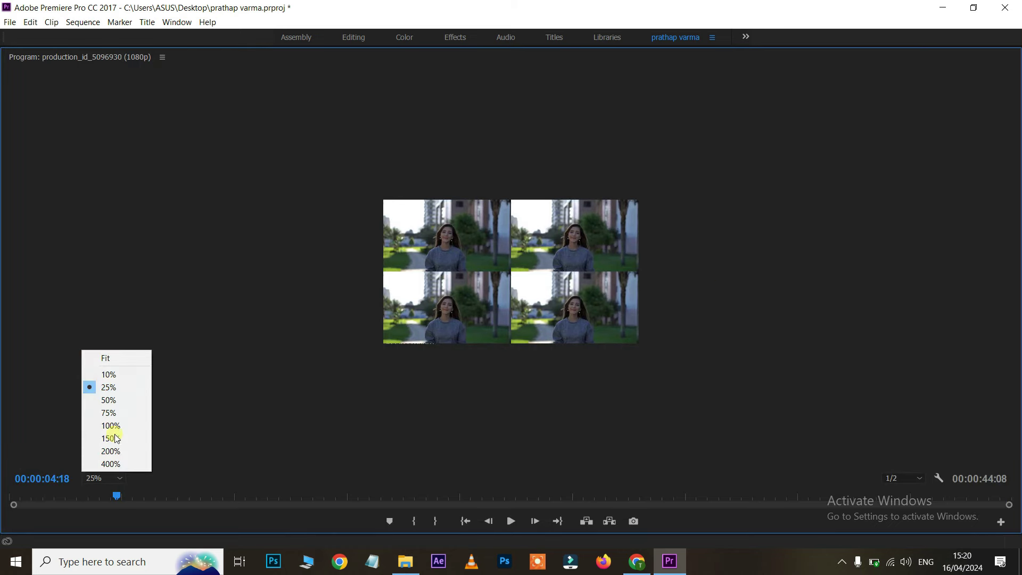
click(111, 400)
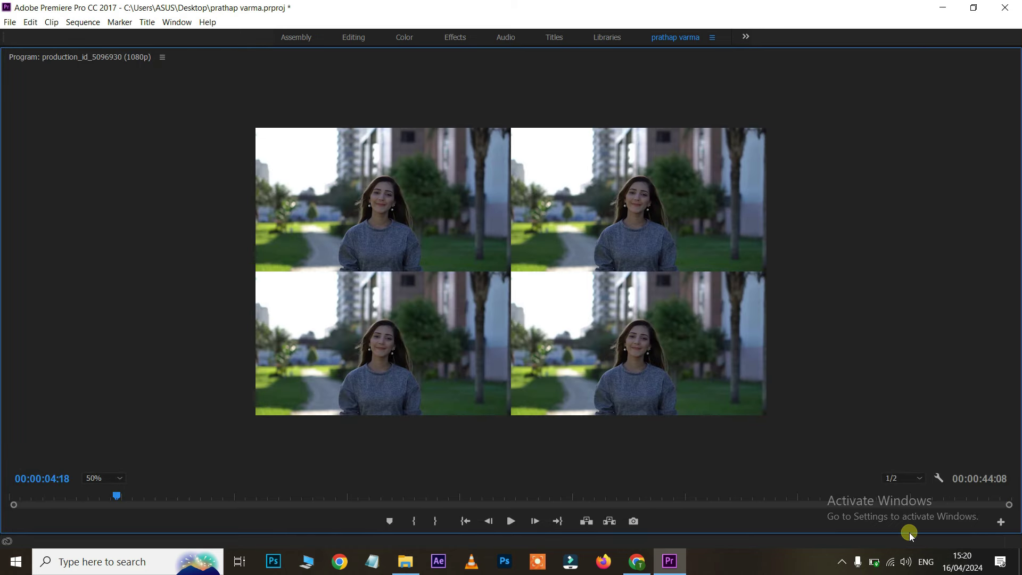
key(grave)
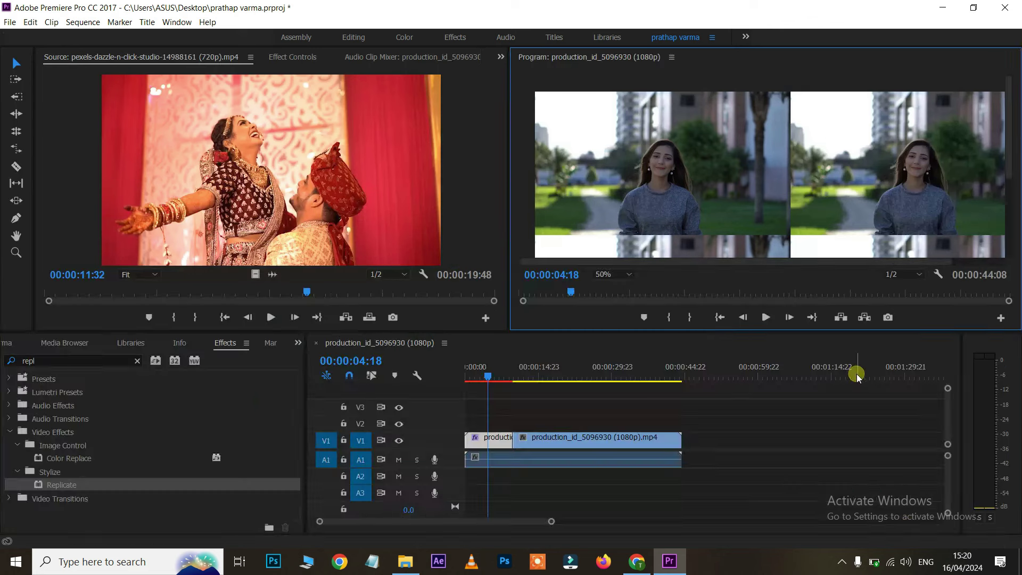
click(612, 274)
click(612, 318)
key(space)
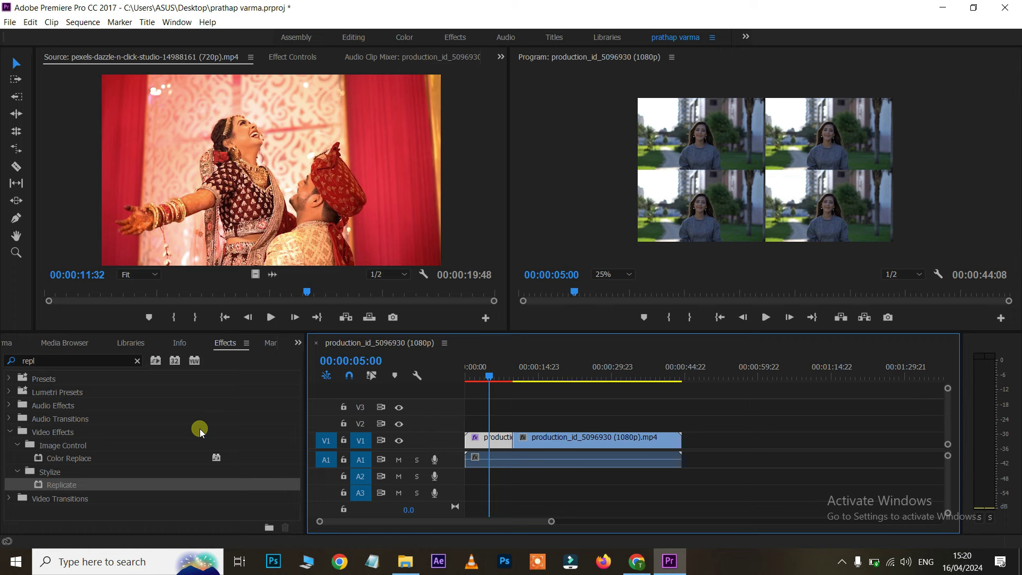
Add a rectangle mask to the Replicate effect in Effect Controls.
click(298, 58)
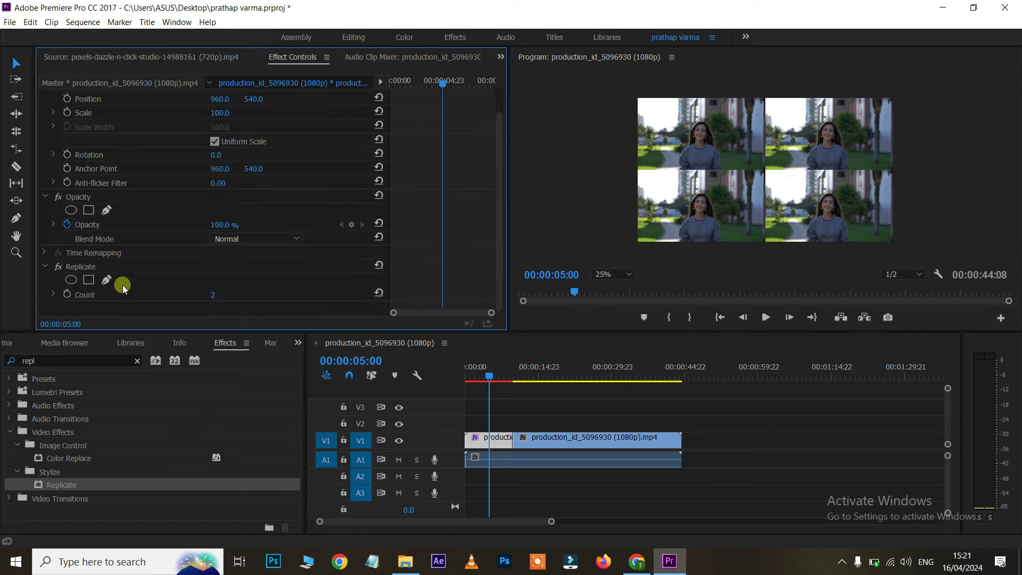
click(88, 280)
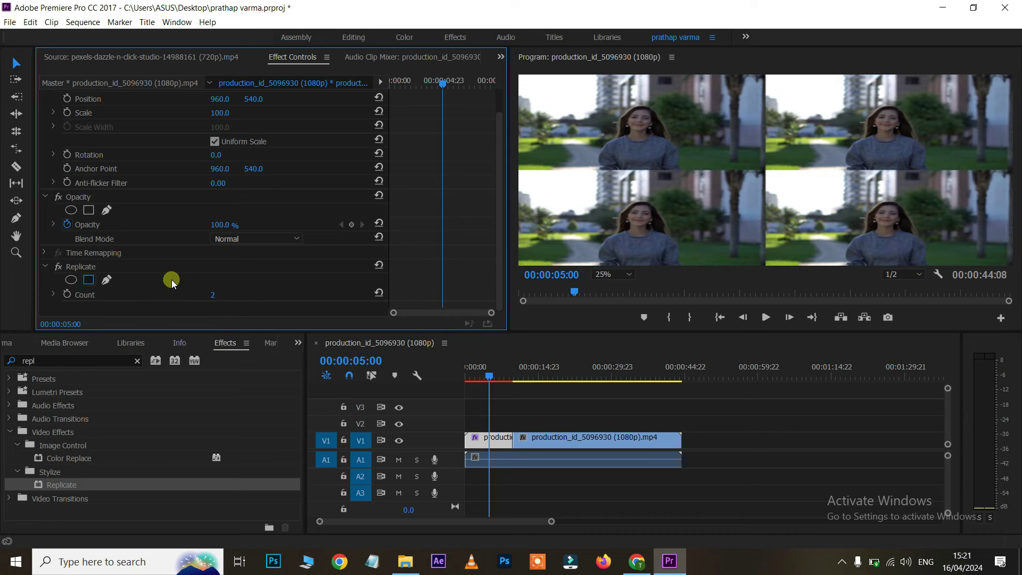
click(713, 151)
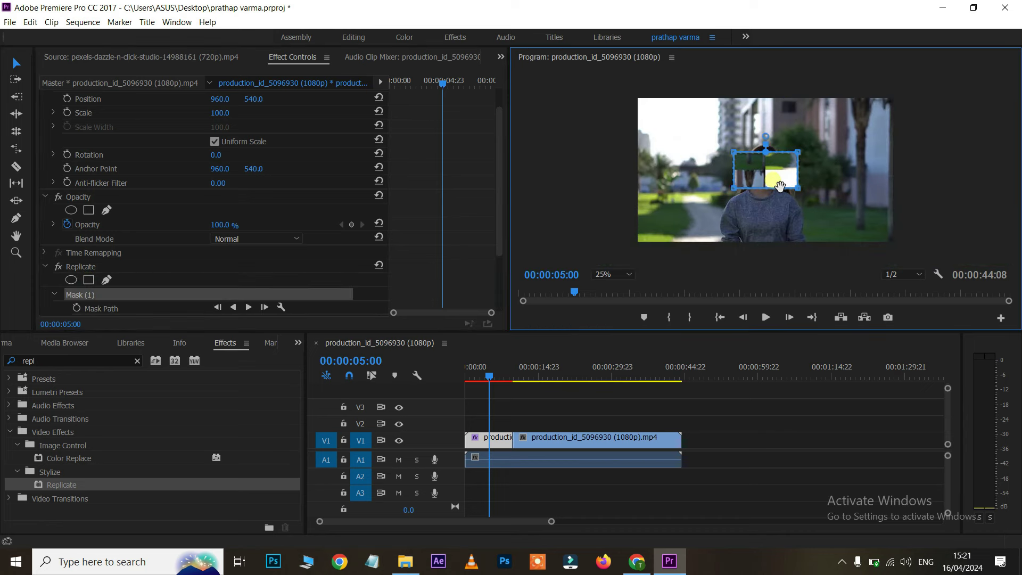
scroll(222, 240, down, 3)
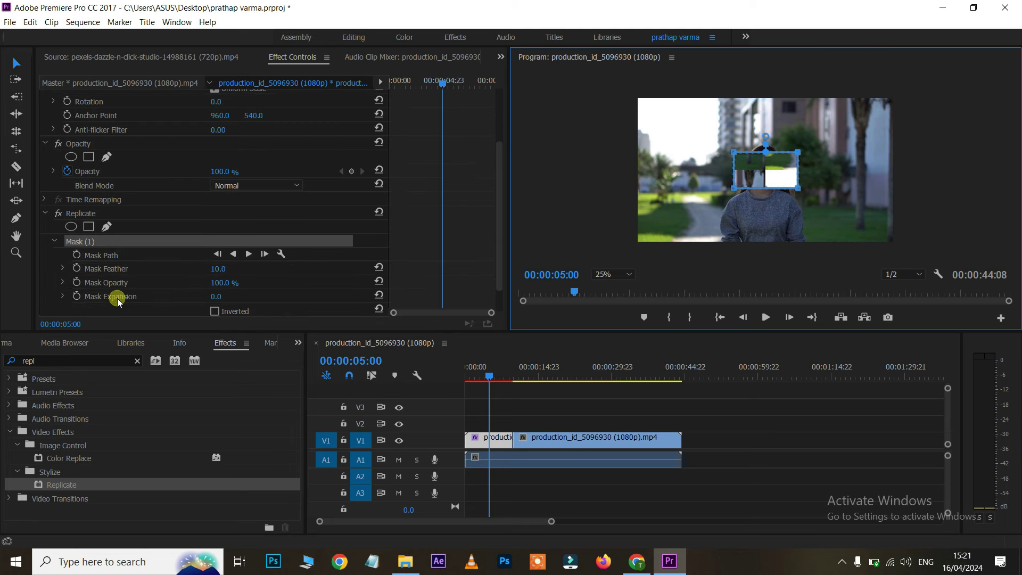
Set the mask's expansion to 182 and feather to 83, and invert it.
drag(217, 297, 310, 304)
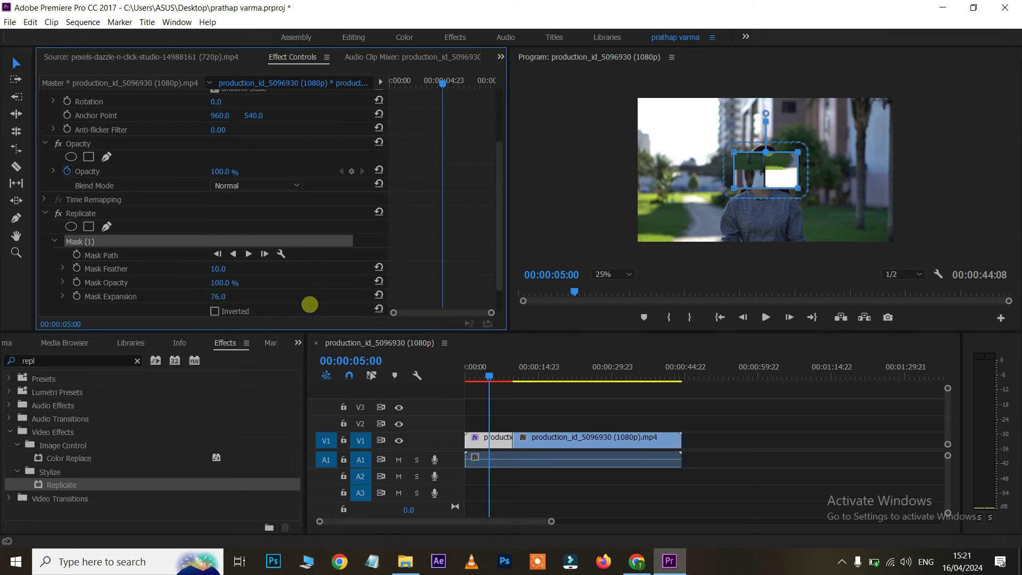
mouse_move(219, 297)
mouse_down()
mouse_move(232, 299)
mouse_move(228, 272)
mouse_up()
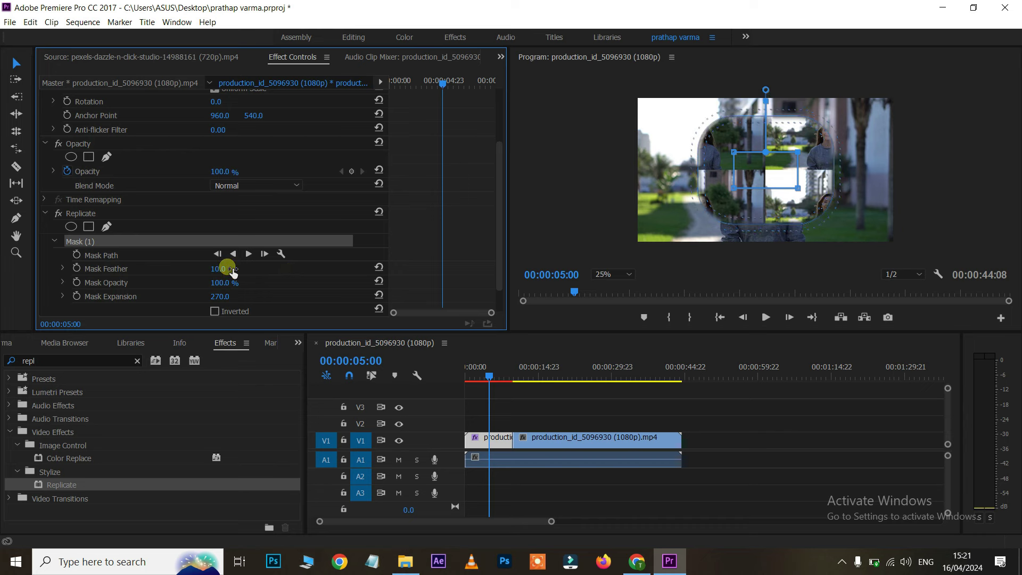
drag(233, 271, 245, 263)
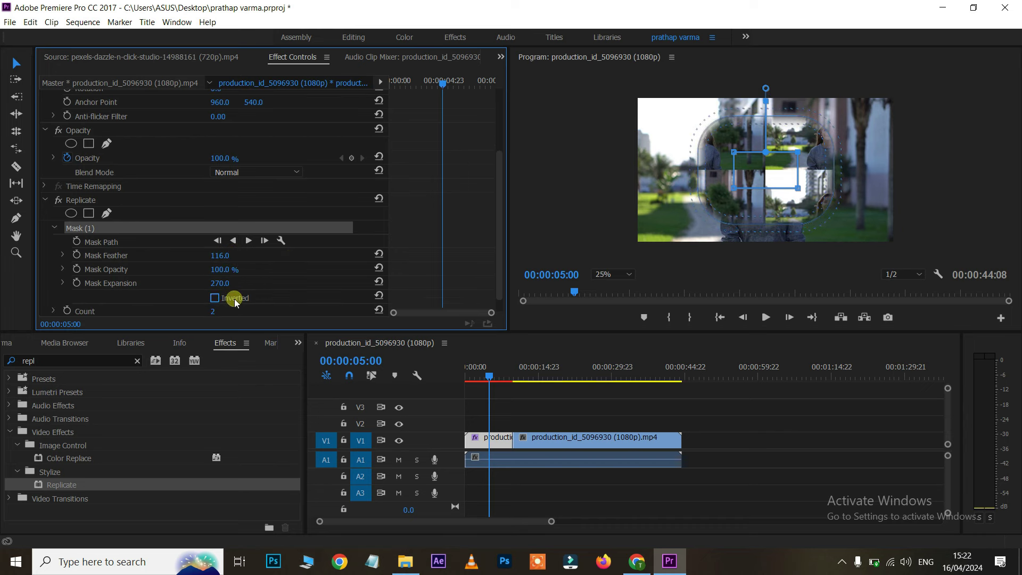
click(215, 298)
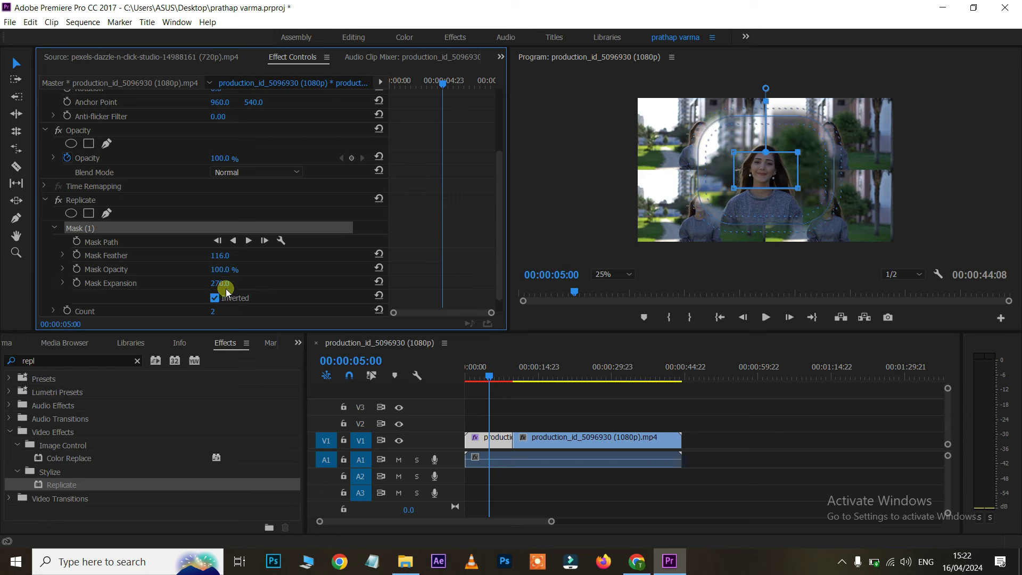
drag(219, 283, 187, 284)
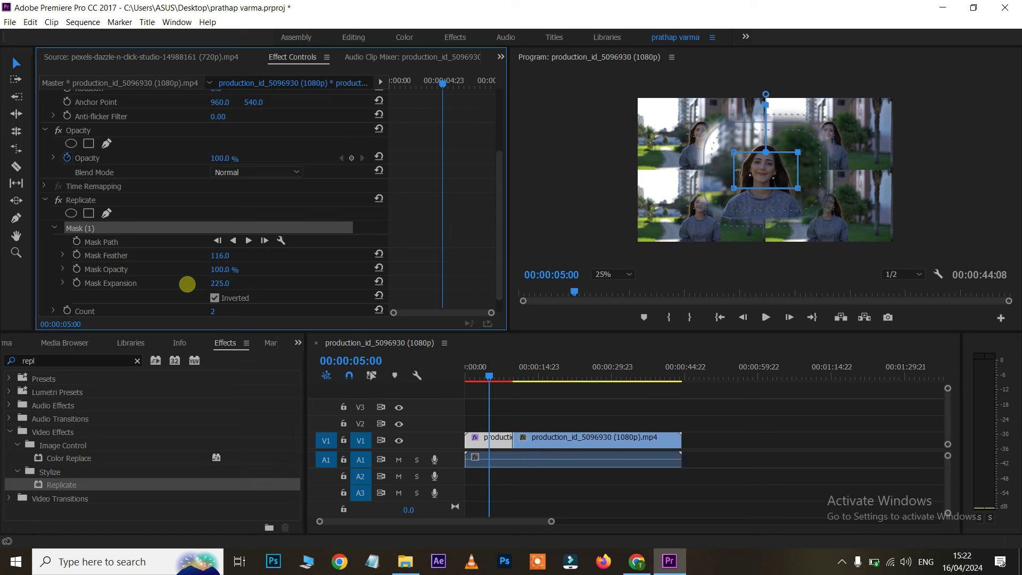
mouse_move(187, 284)
mouse_down()
mouse_move(225, 290)
mouse_move(222, 277)
mouse_up()
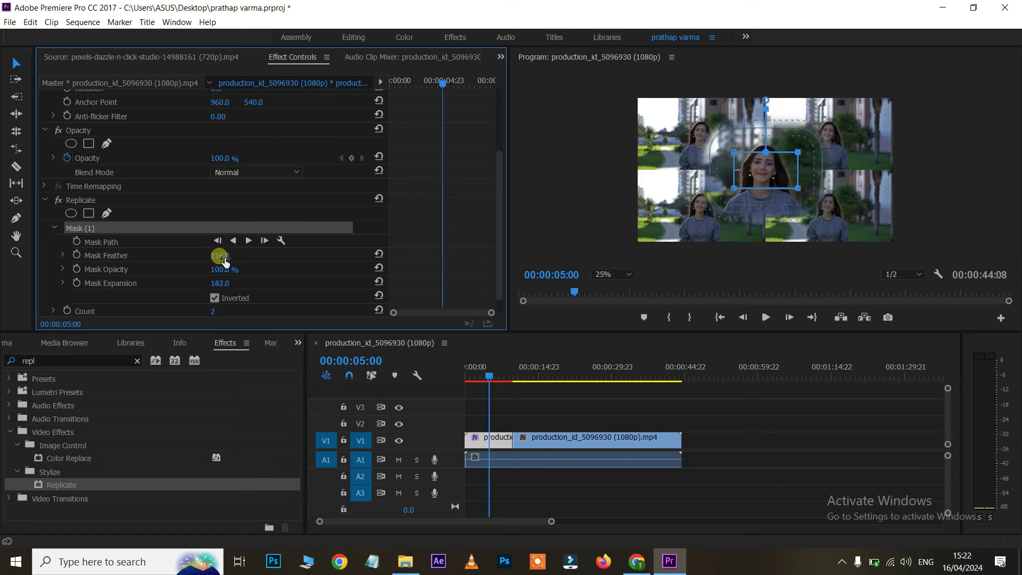
mouse_move(197, 255)
mouse_down()
mouse_move(248, 261)
mouse_move(218, 271)
mouse_up()
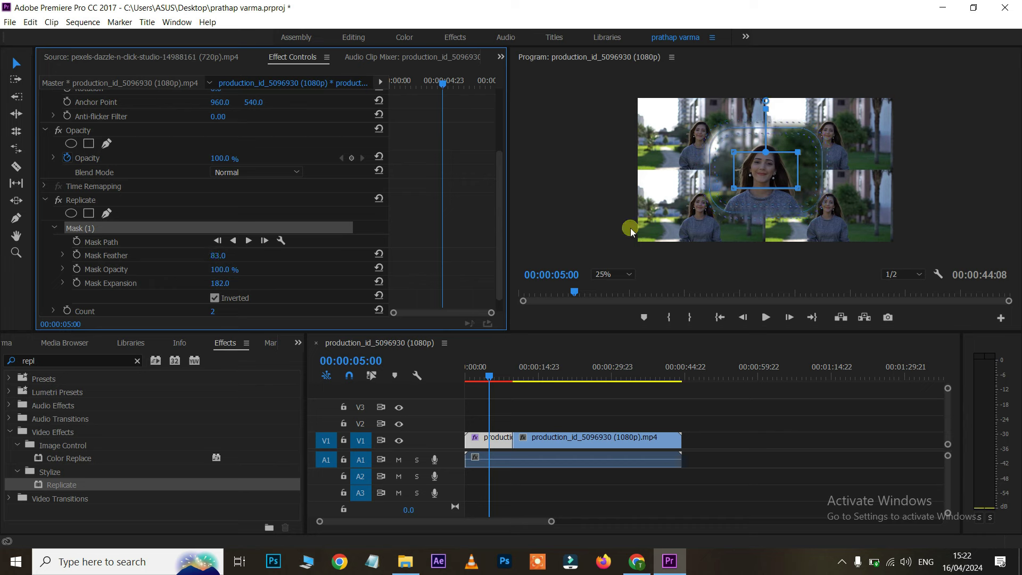
click(584, 174)
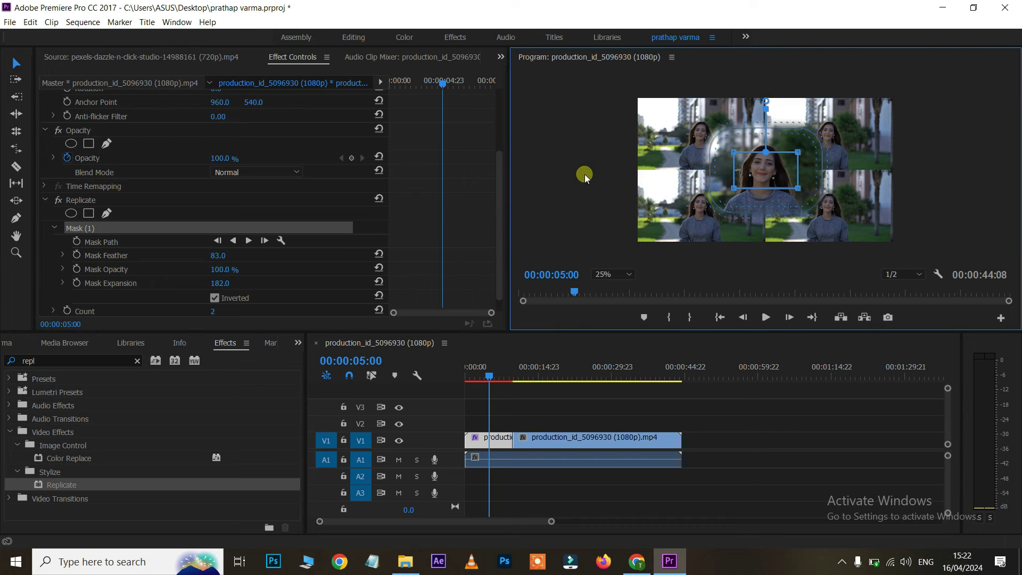
key(grave)
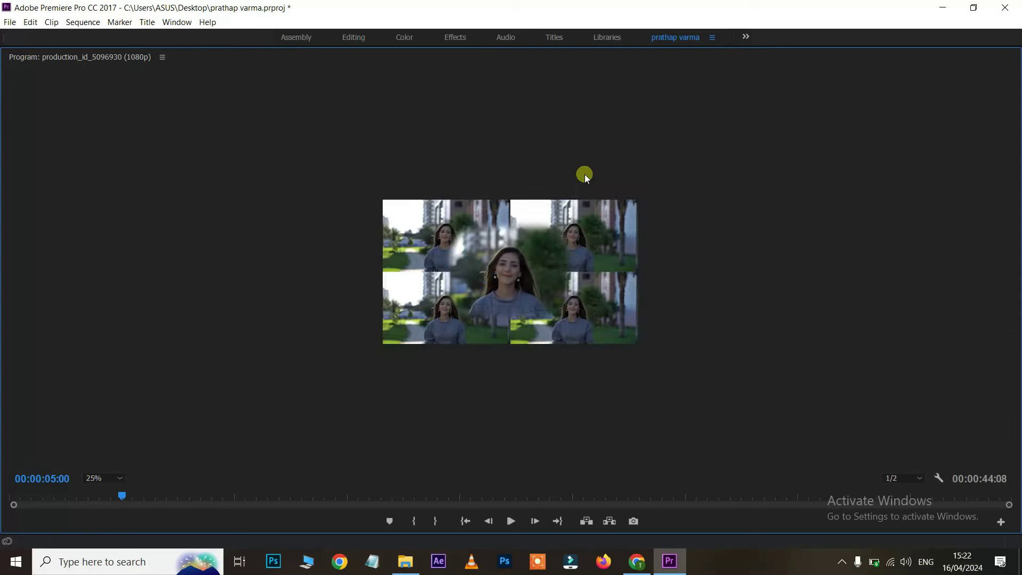
click(93, 478)
click(108, 400)
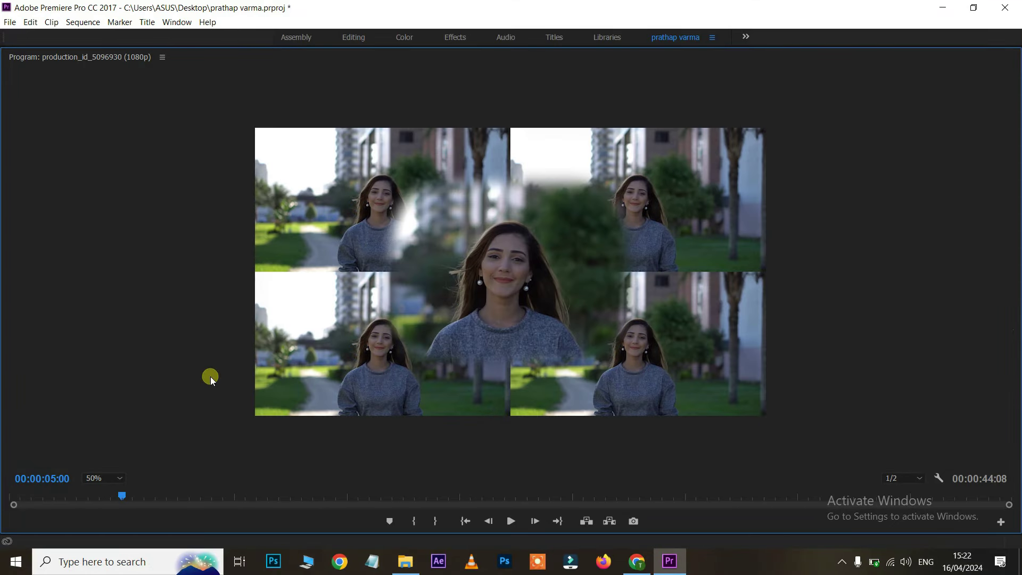
key(space)
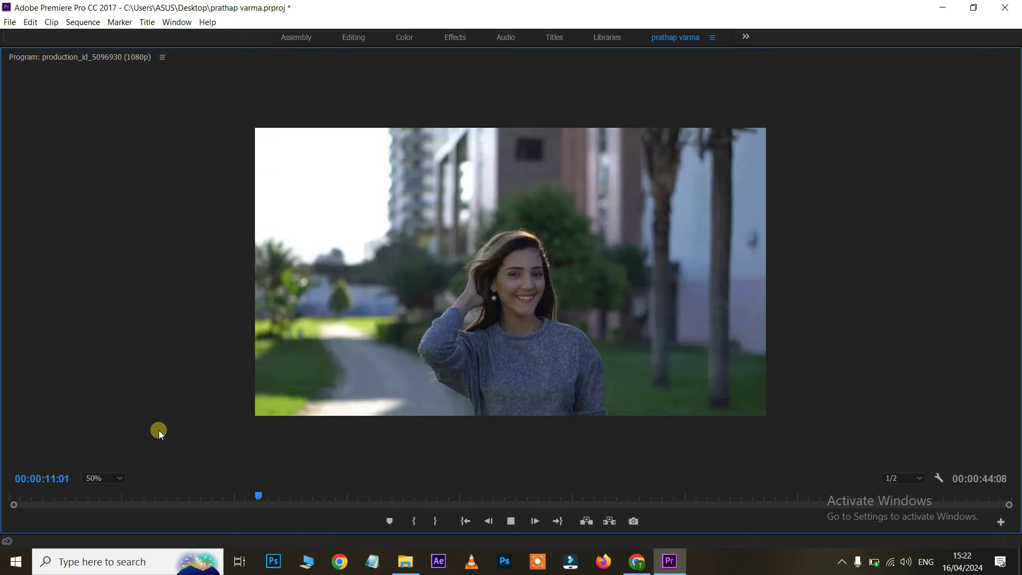
key(grave)
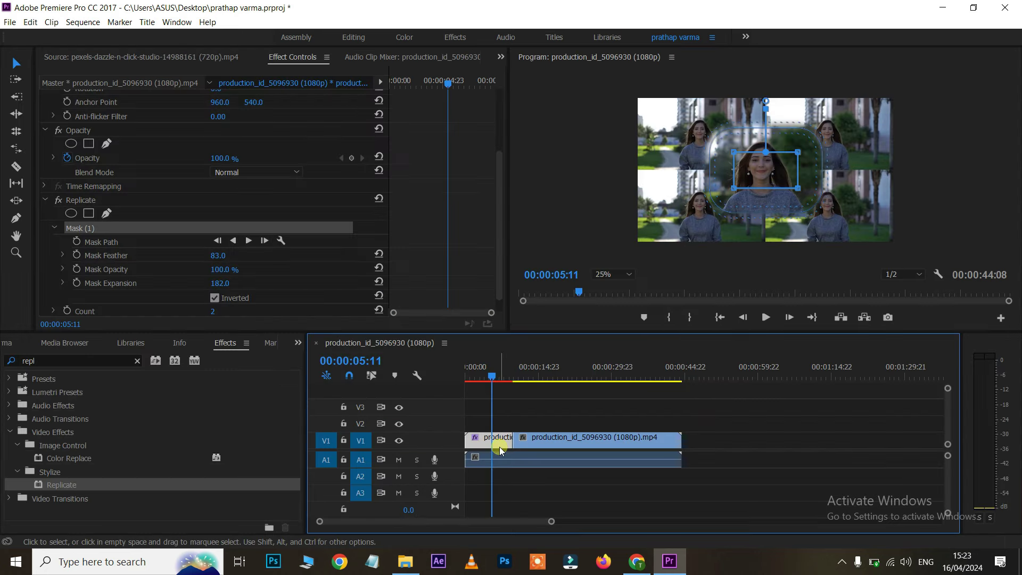
Toggle Replicate off and on to compare, then delete the Replicate effect from the clip.
click(58, 200)
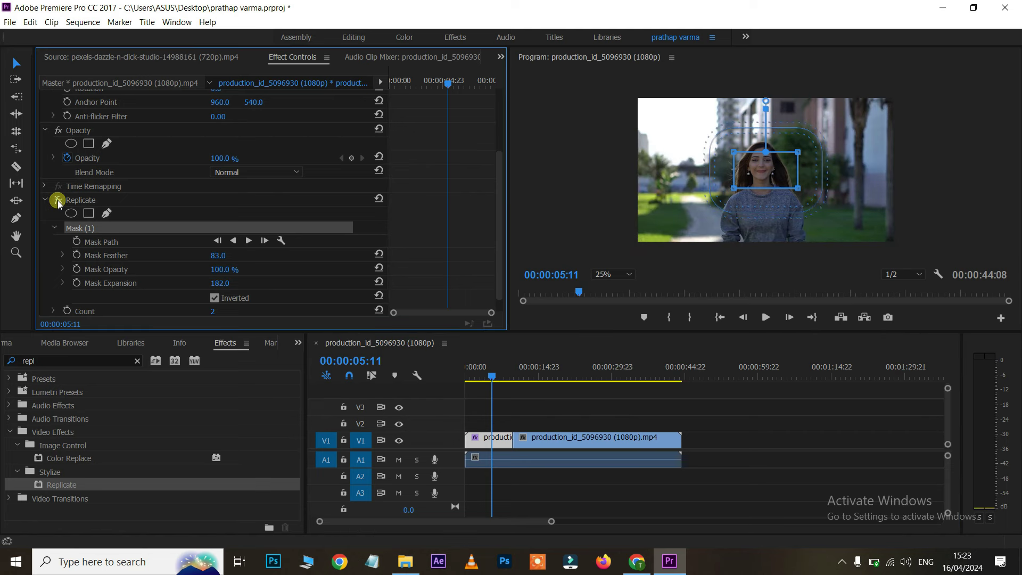
click(58, 200)
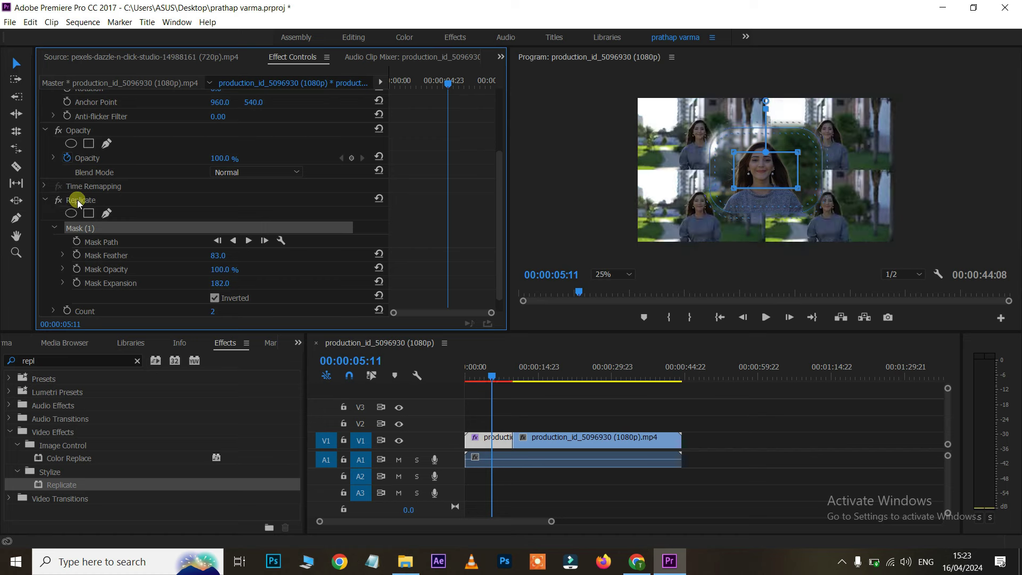
click(78, 200)
key(Delete)
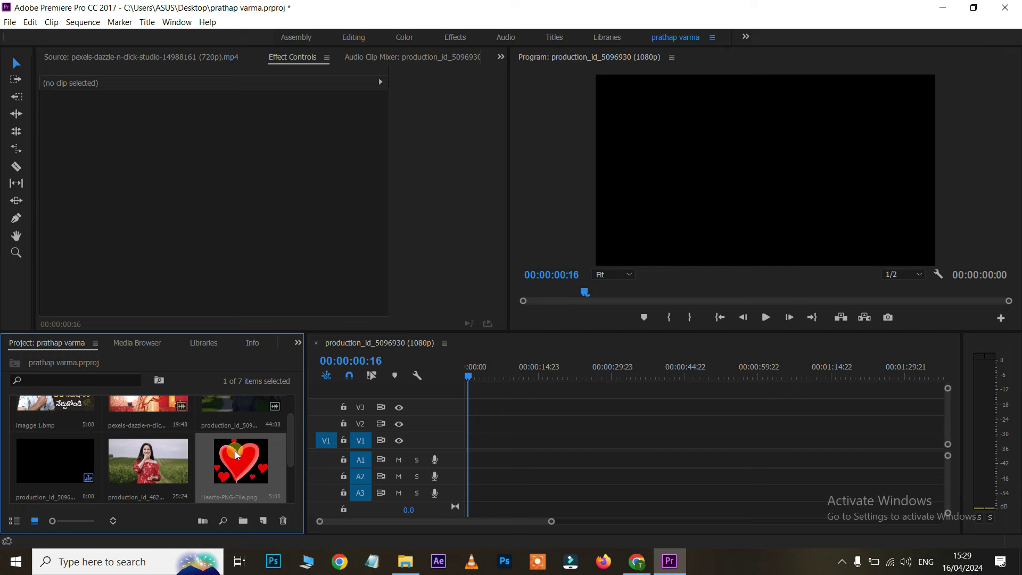
Place Hearts-PNG-File.png on V1 and apply the Tint effect to it, searched as 'tint'.
drag(237, 453, 476, 440)
drag(487, 382, 479, 381)
click(479, 440)
click(298, 342)
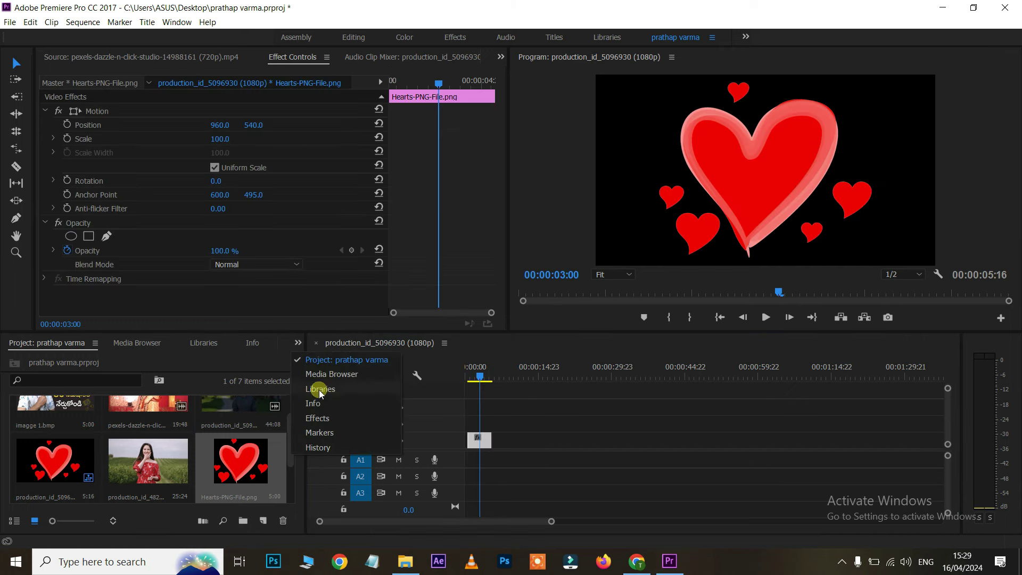
click(318, 418)
click(75, 361)
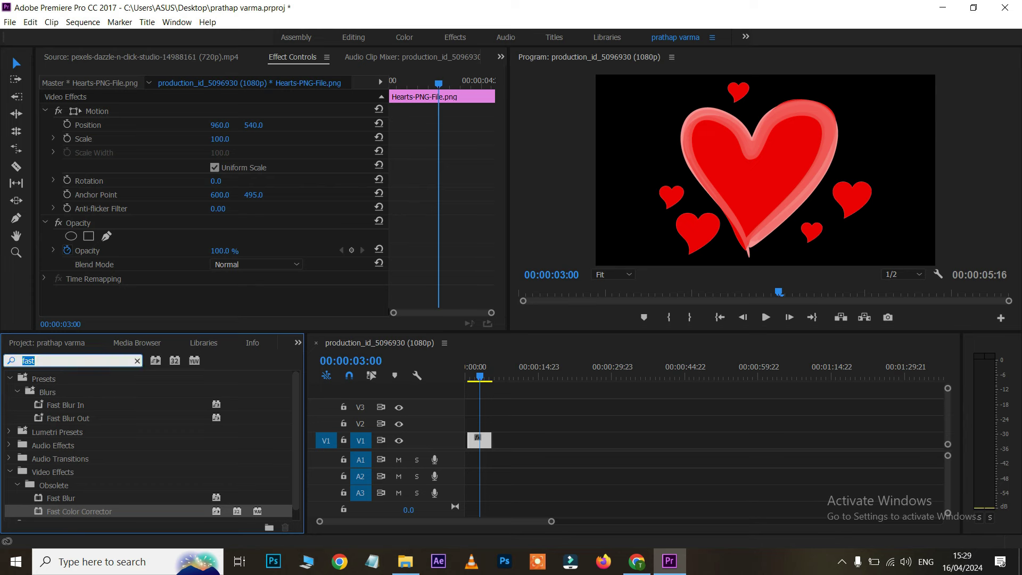
text(tint)
drag(41, 458, 494, 451)
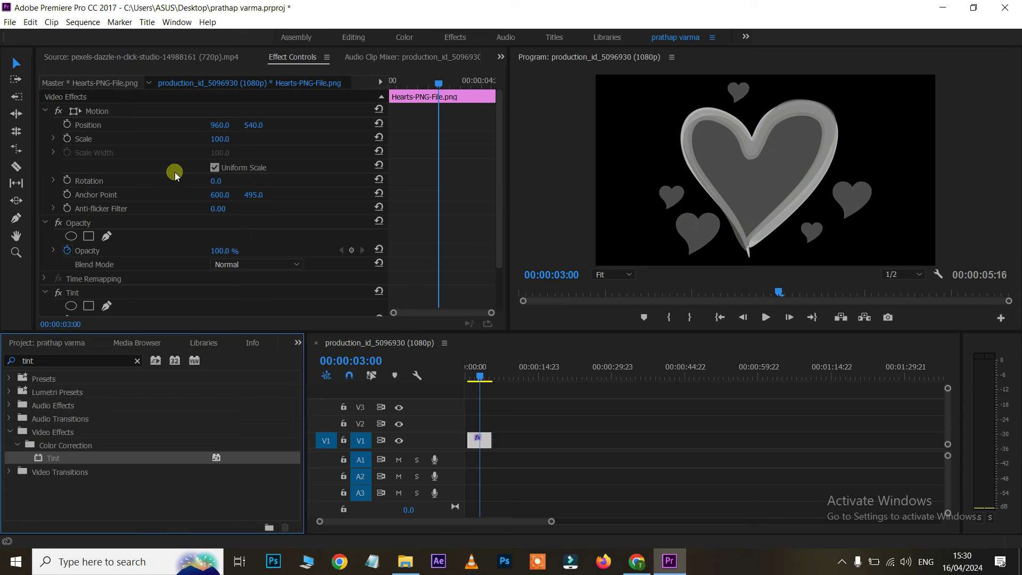
scroll(171, 171, down, 2)
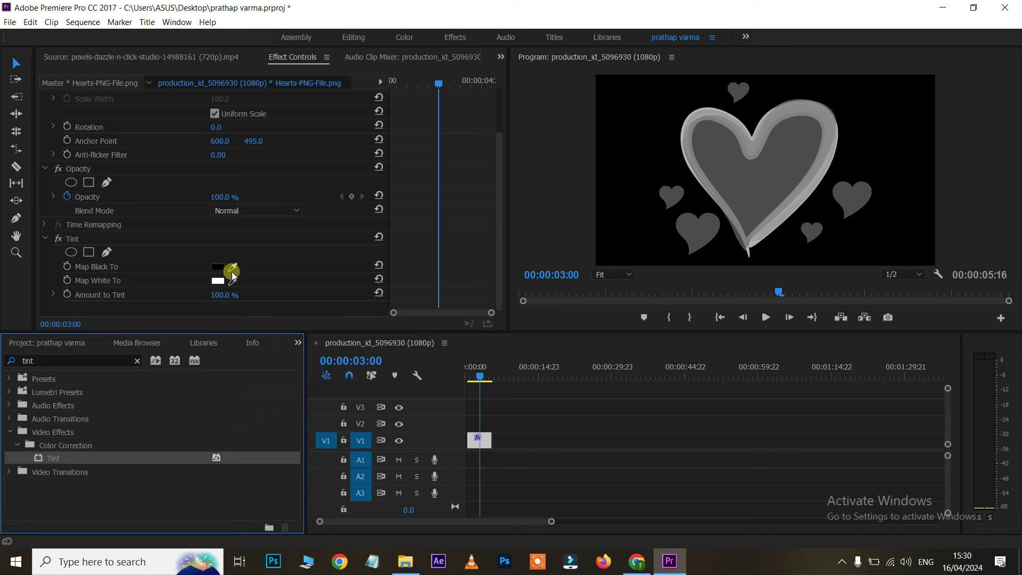
Set Tint's Map Black To colour to magenta and Map White To to red.
click(217, 266)
drag(582, 321, 584, 393)
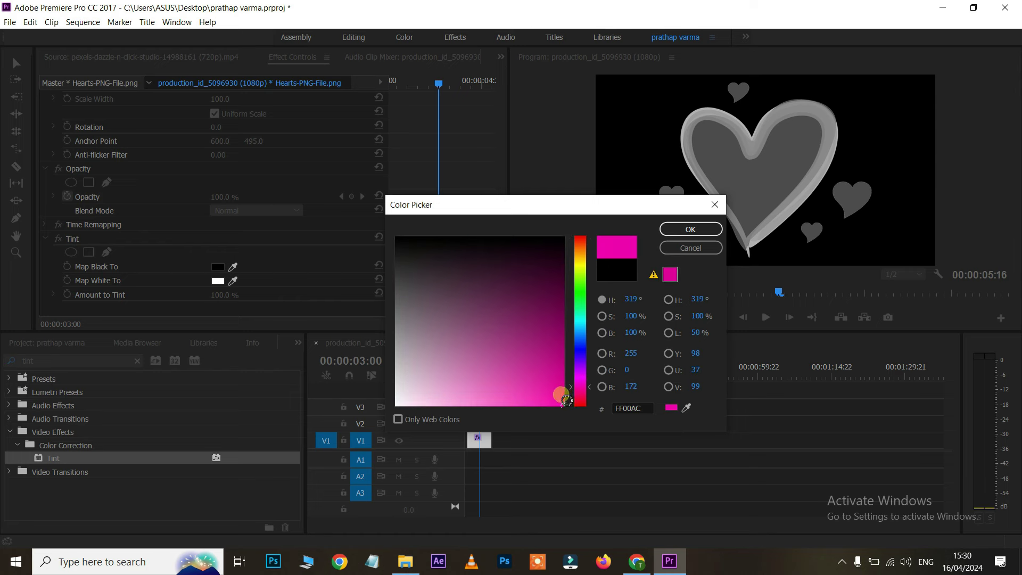
click(704, 237)
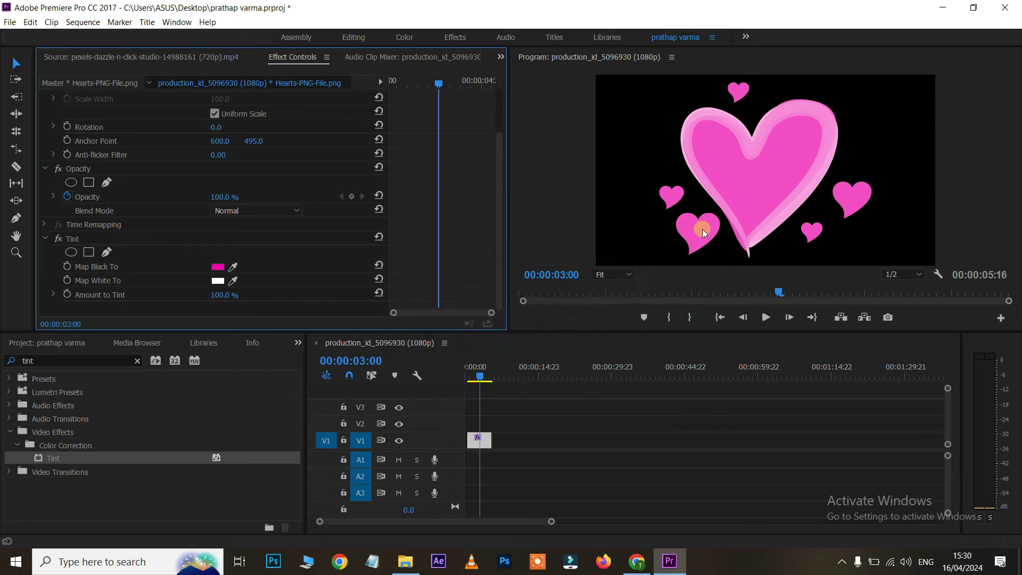
click(216, 283)
drag(558, 402, 584, 419)
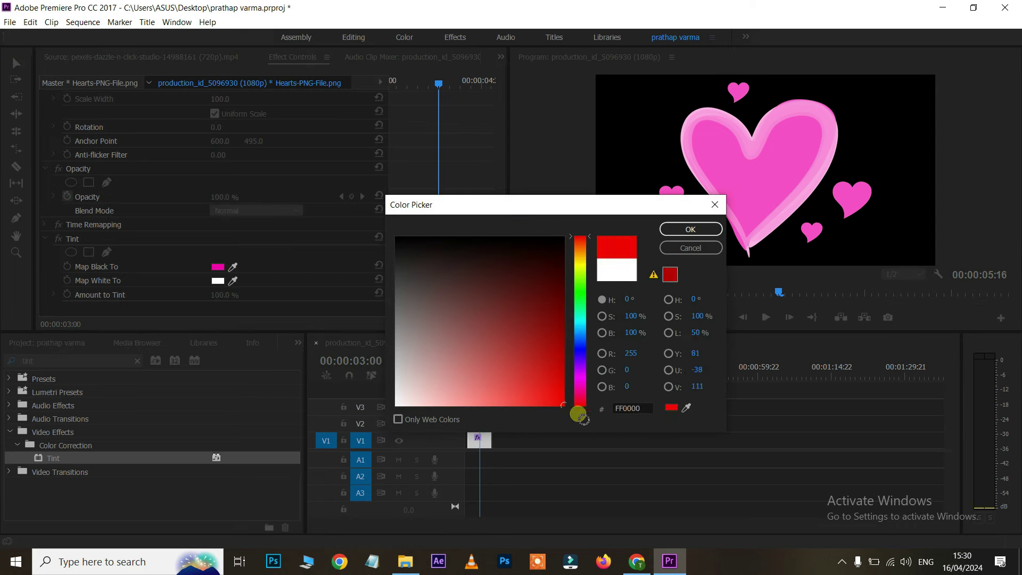
click(687, 229)
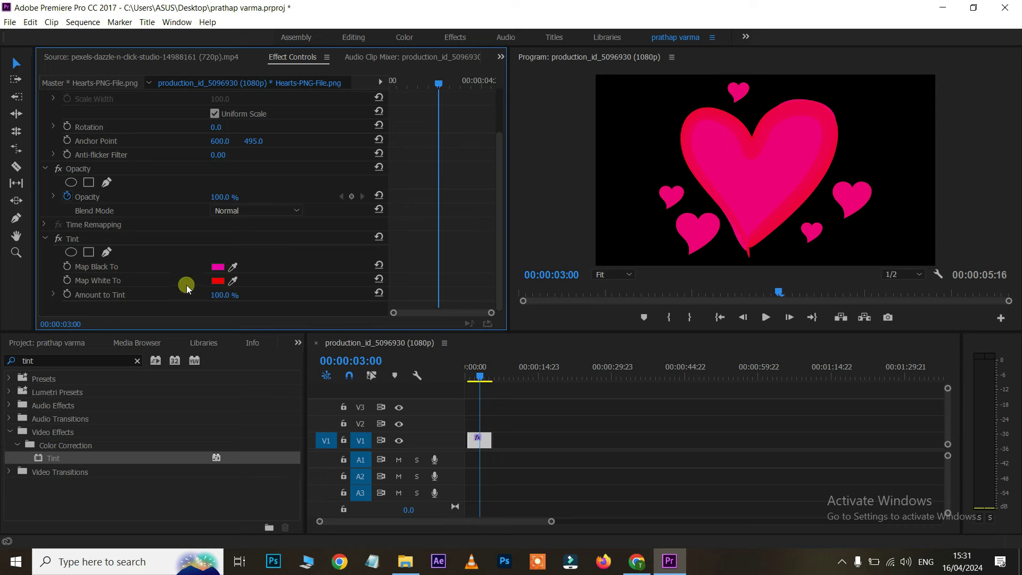
Change the Map Black To colour to yellow.
click(218, 268)
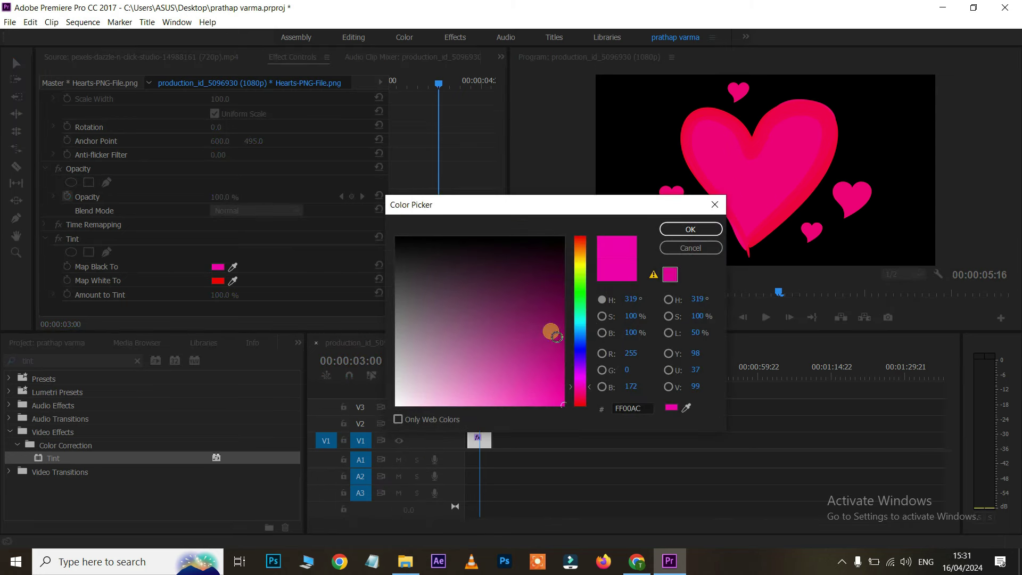
drag(585, 309, 585, 265)
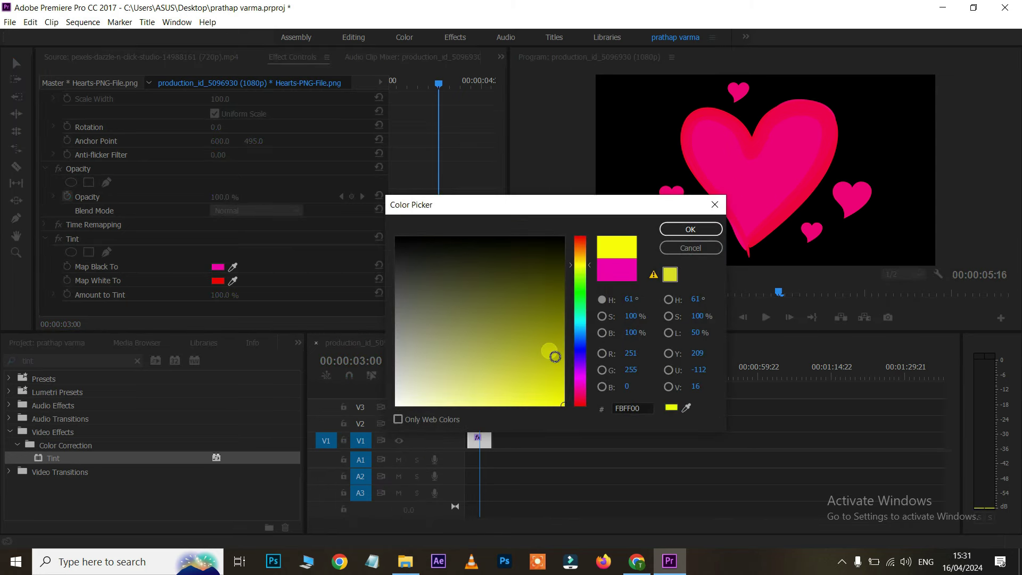
click(691, 229)
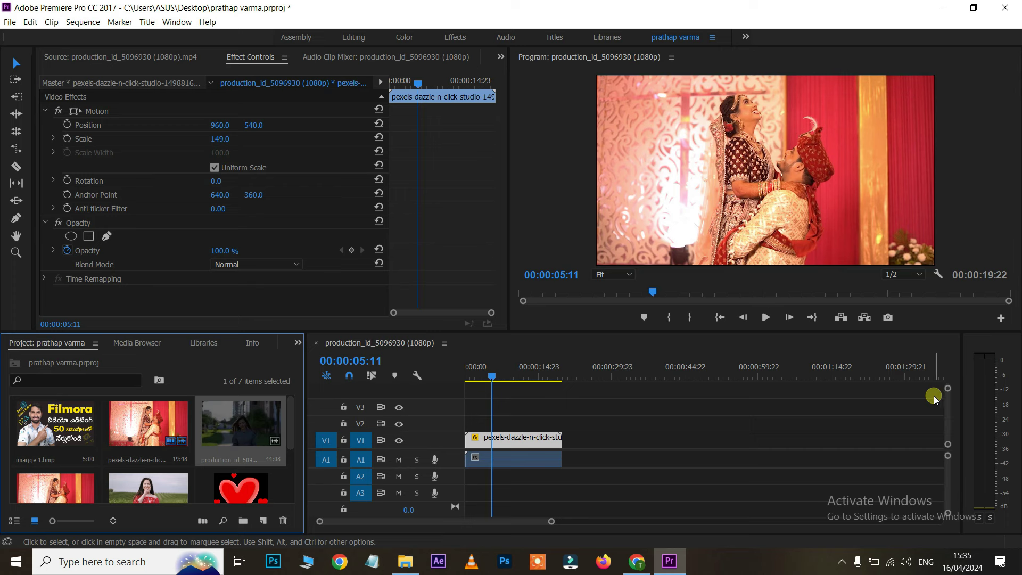
Start a media export of the sequence with H.264 as the format.
click(10, 23)
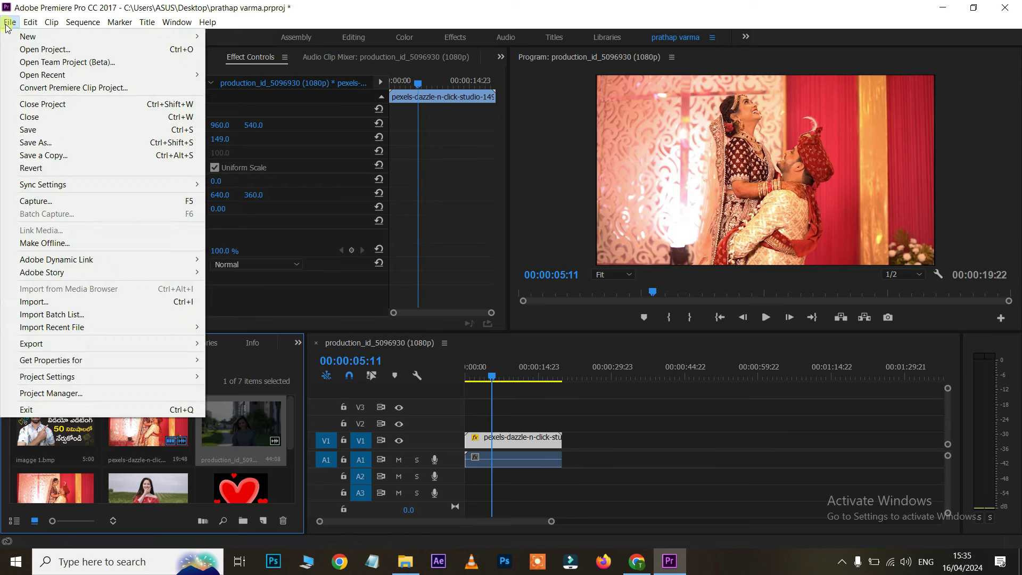
mouse_move(48, 343)
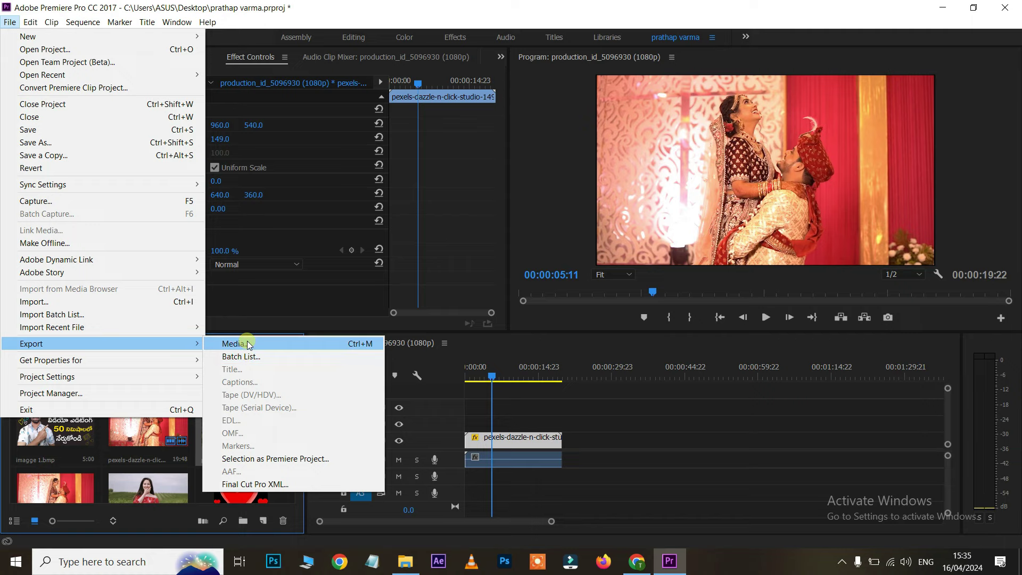
click(248, 345)
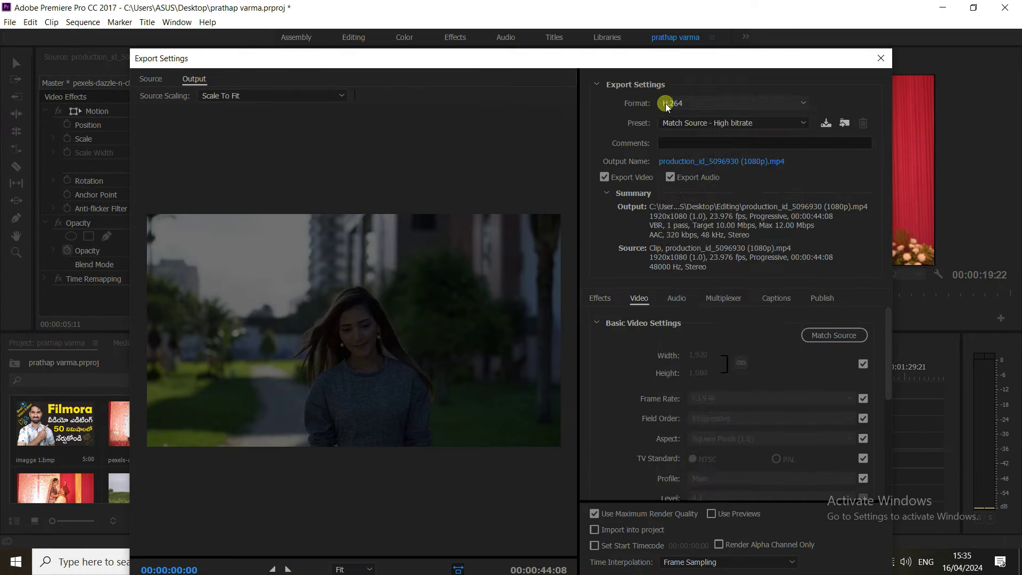
click(668, 104)
click(669, 106)
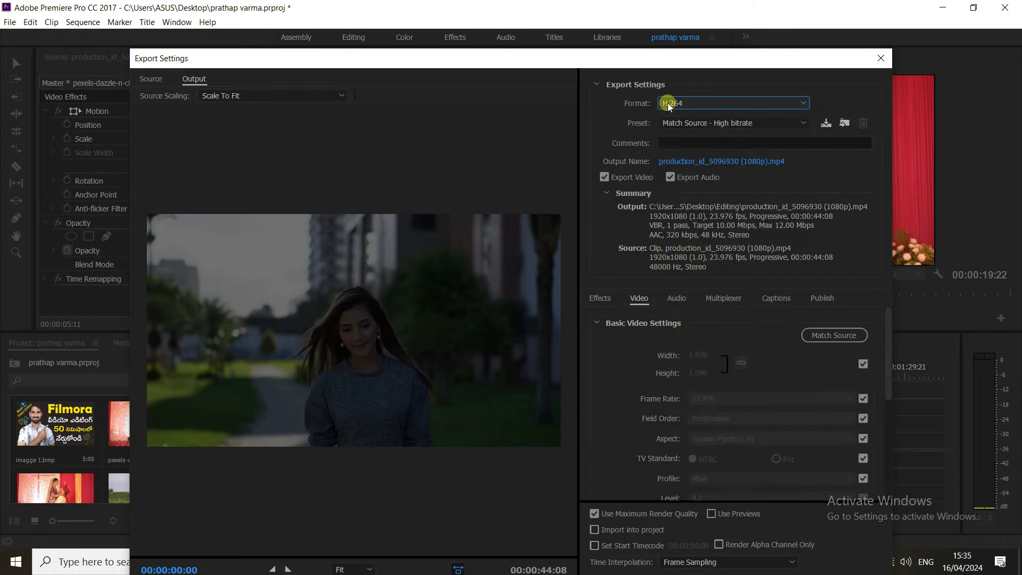
scroll(750, 372, down, 3)
scroll(748, 376, up, 1)
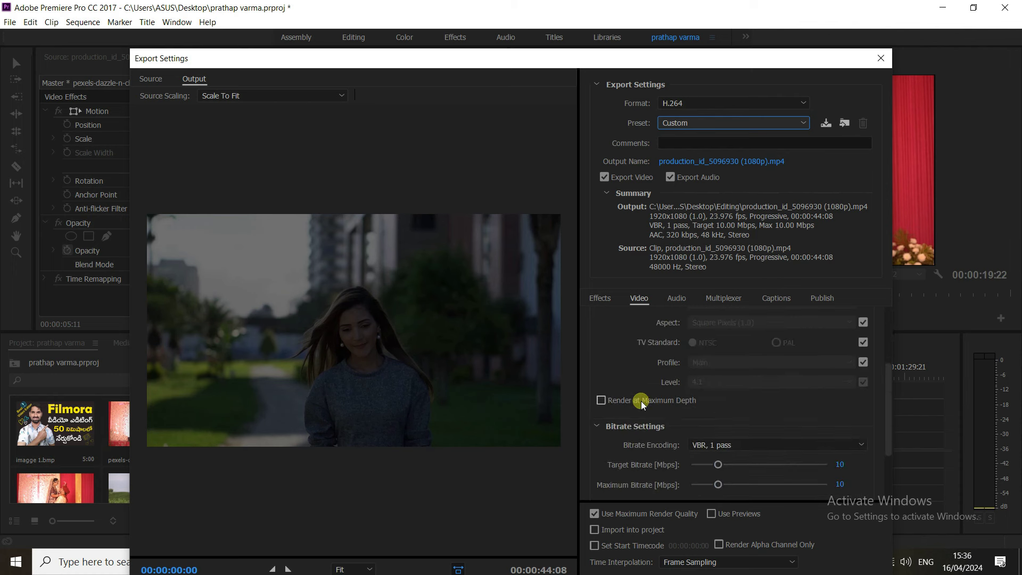
Enable Render at Maximum Depth, set bitrate encoding to VBR, 2 pass, and export.
click(601, 400)
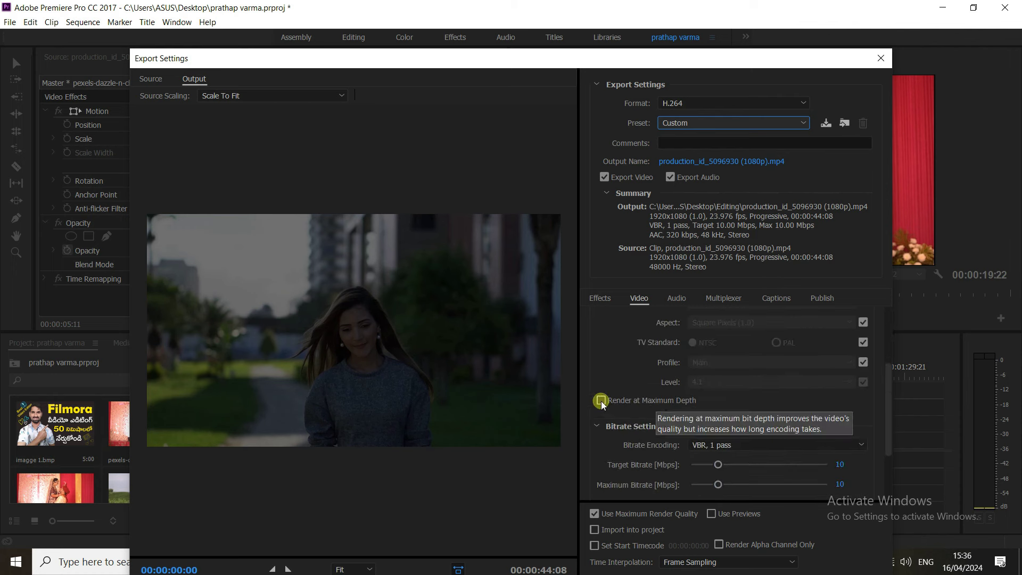
scroll(717, 390, down, 2)
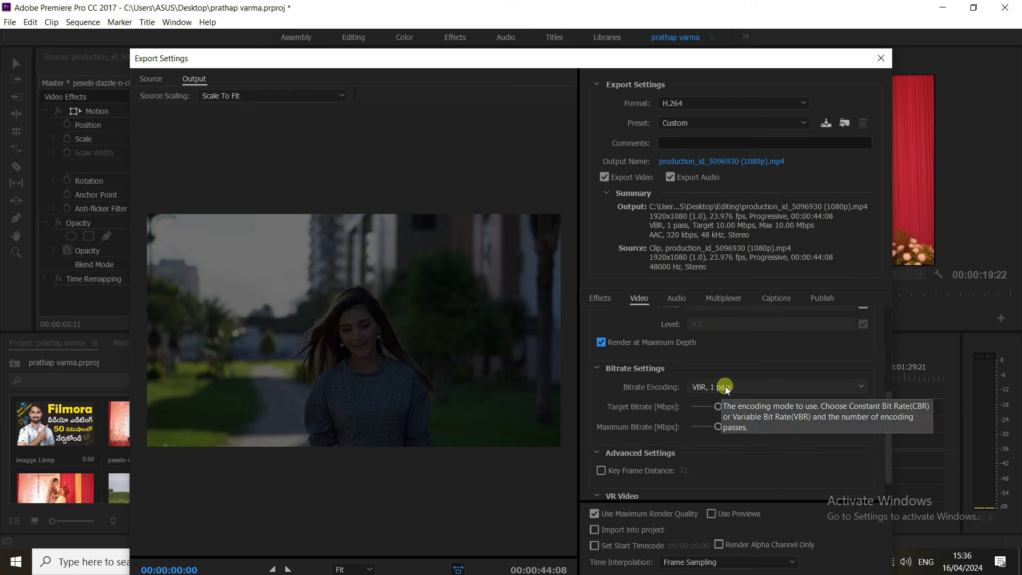
click(726, 388)
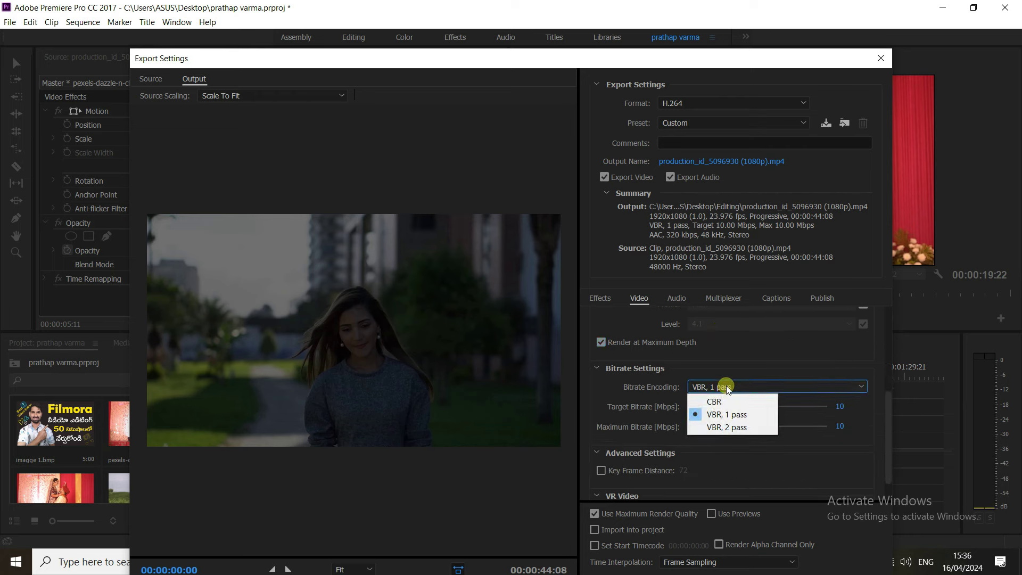
click(725, 428)
scroll(708, 415, down, 1)
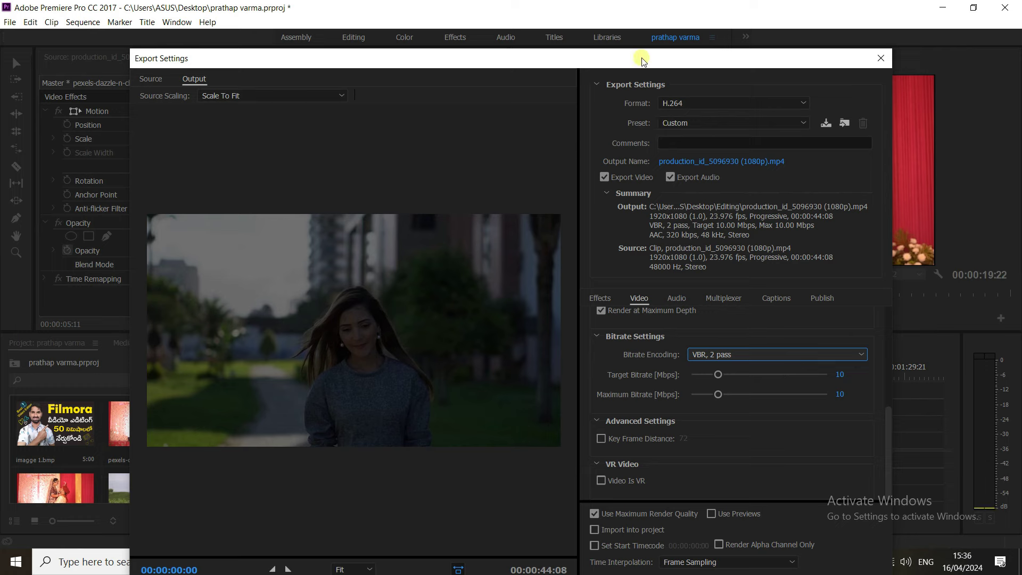
drag(641, 59, 637, 11)
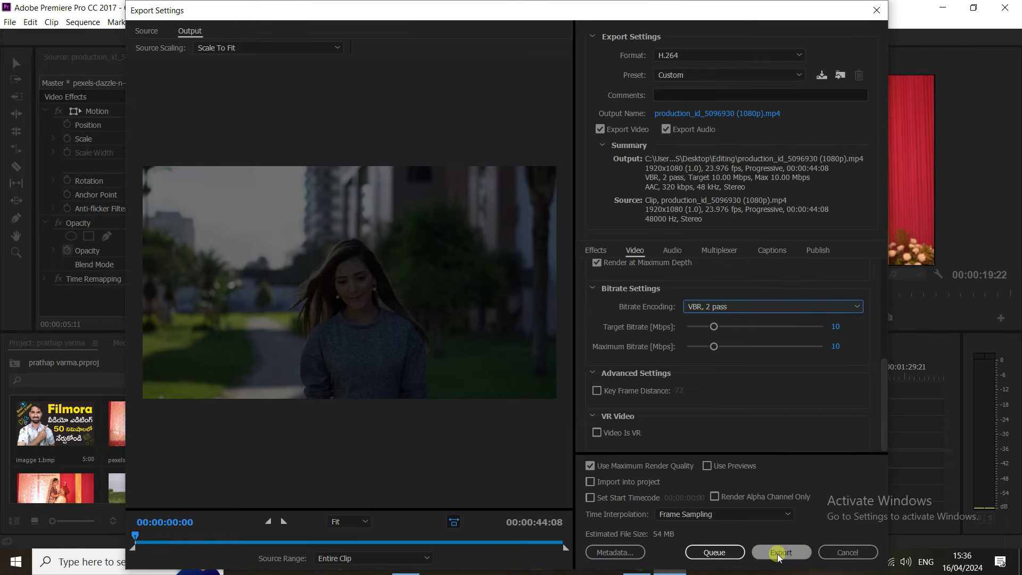
click(777, 556)
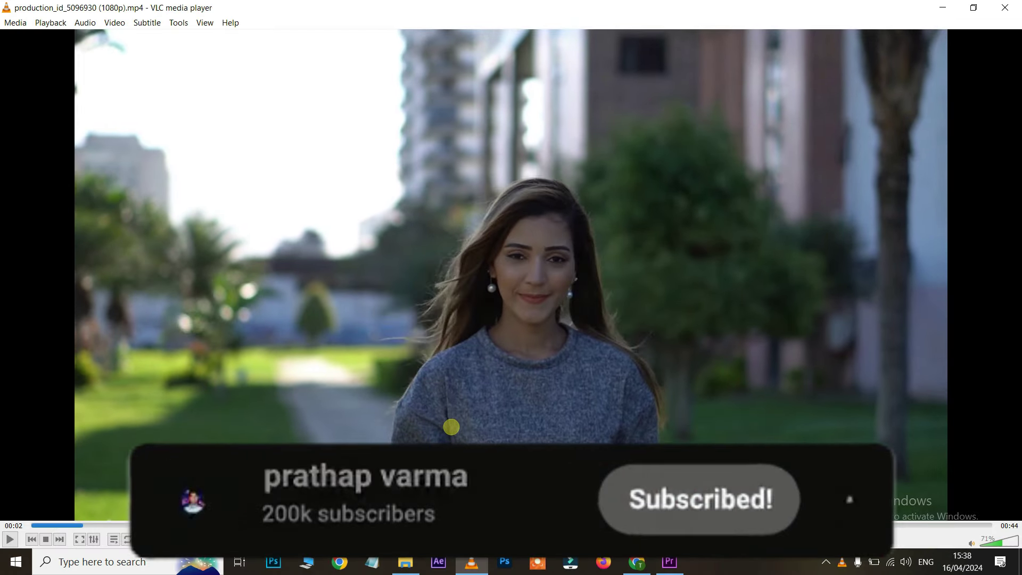
key(space)
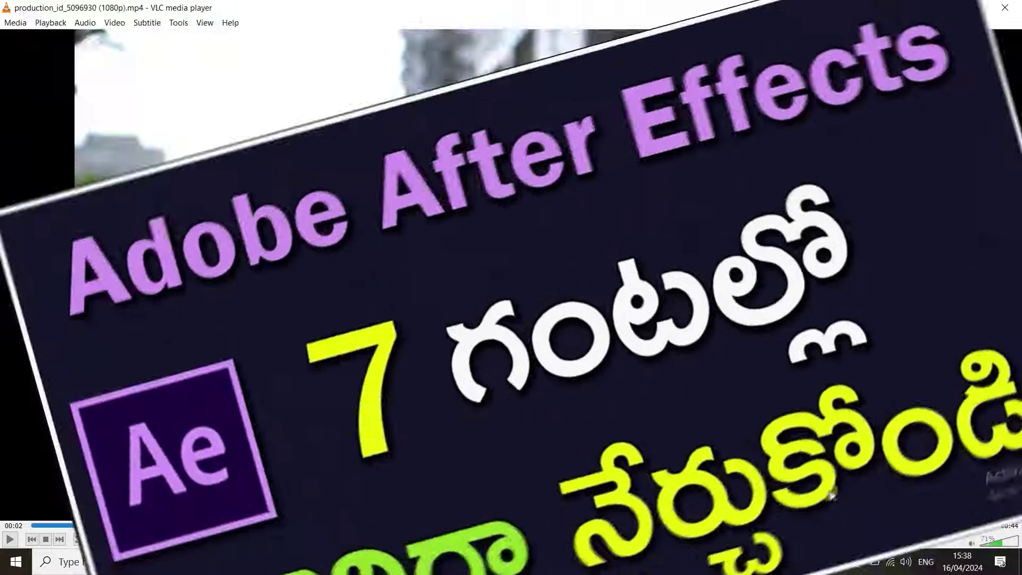